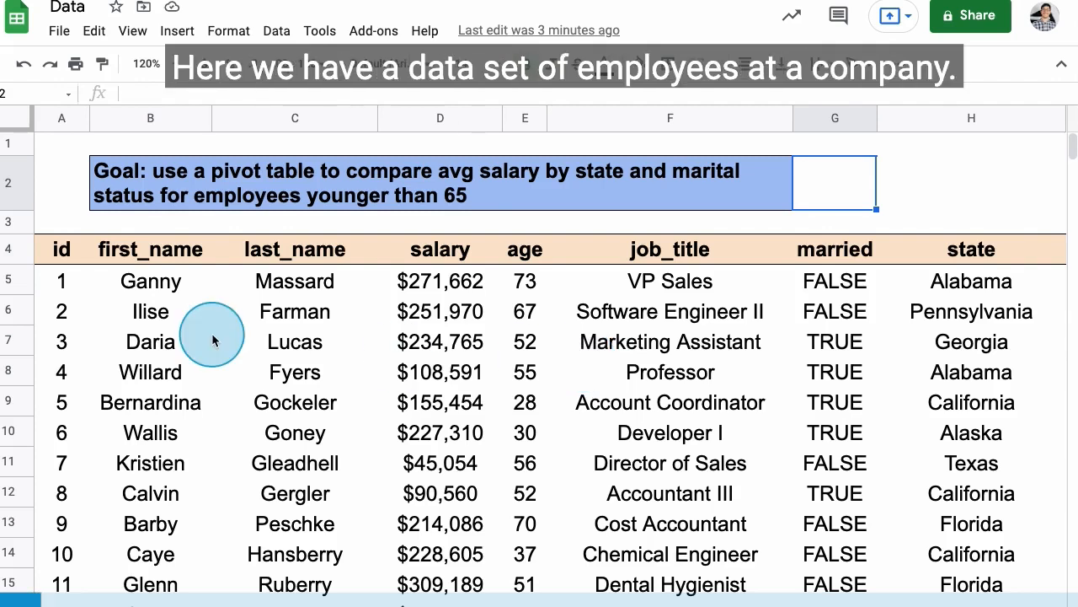
Create a pivot table on a new sheet from the range 'Data set'!A4:H1004.
click(120, 313)
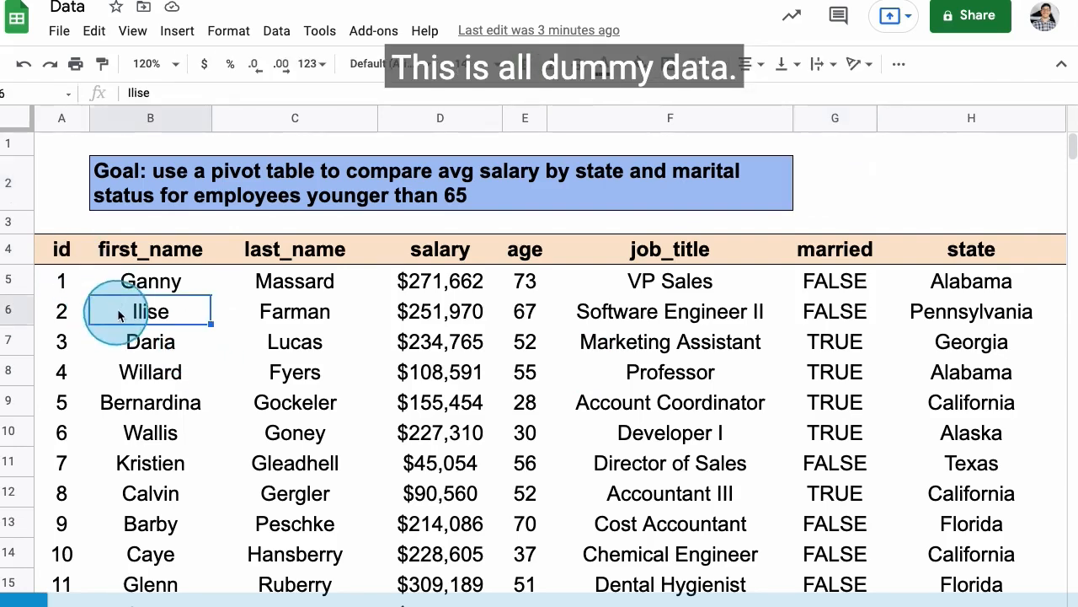
click(177, 30)
mouse_move(277, 30)
click(360, 303)
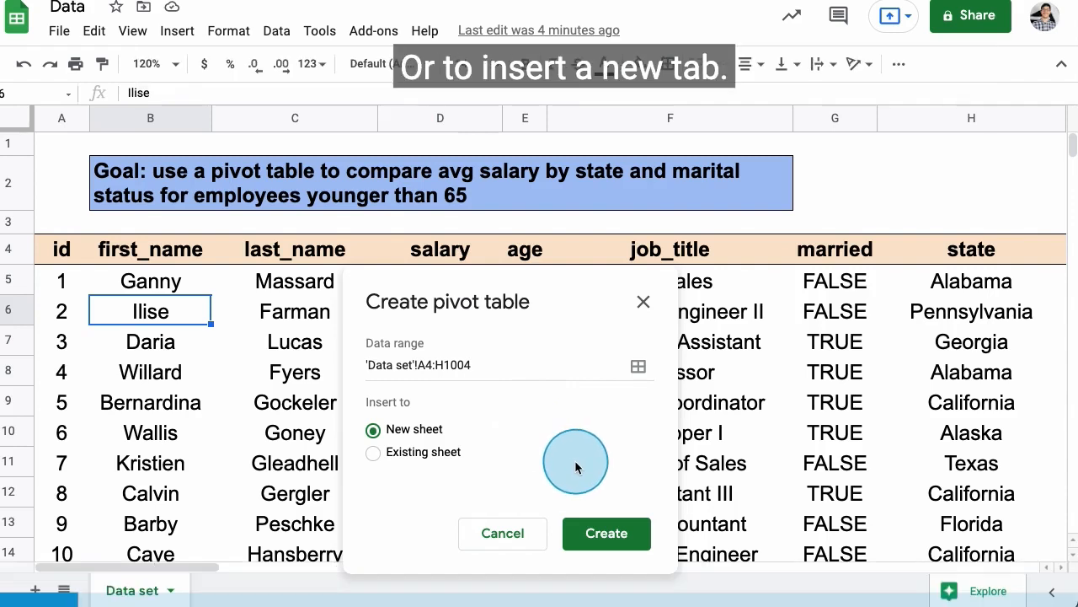
click(614, 534)
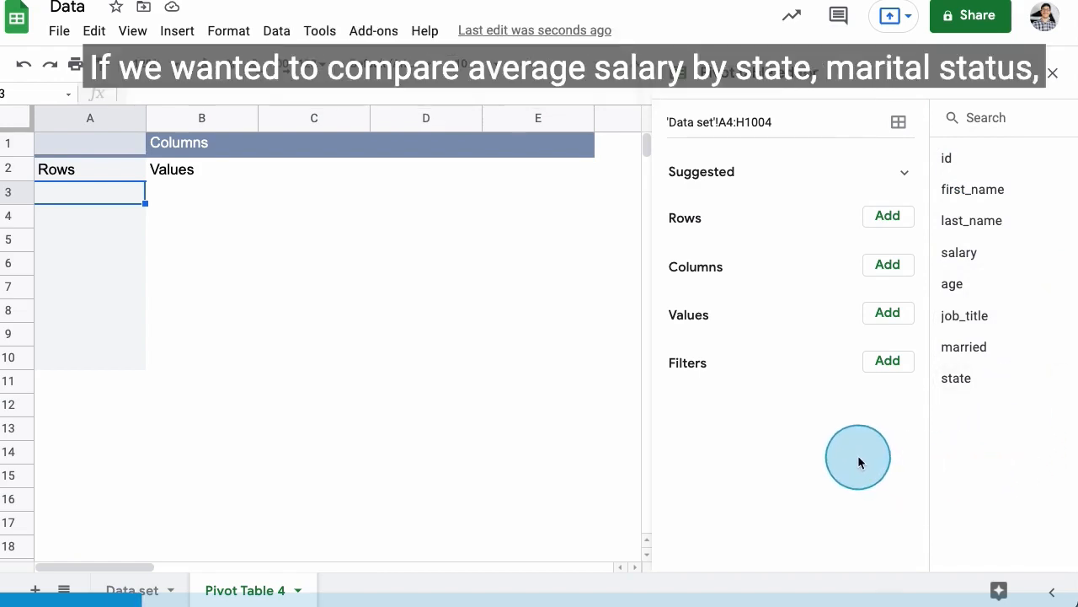
Add the state field to the pivot table's rows and look through the resulting list of states.
click(105, 590)
click(313, 168)
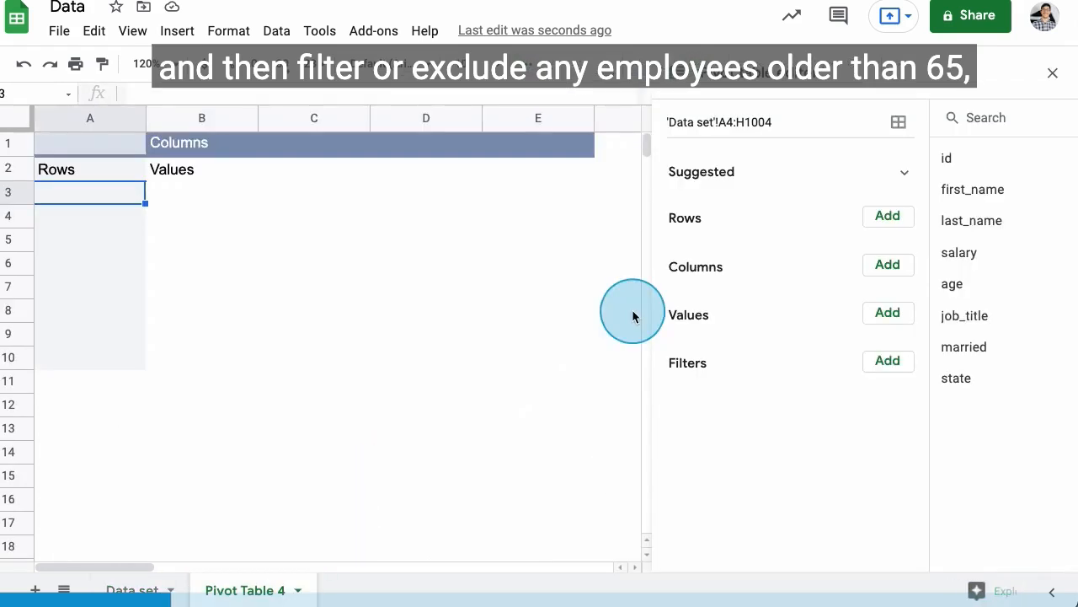
click(246, 590)
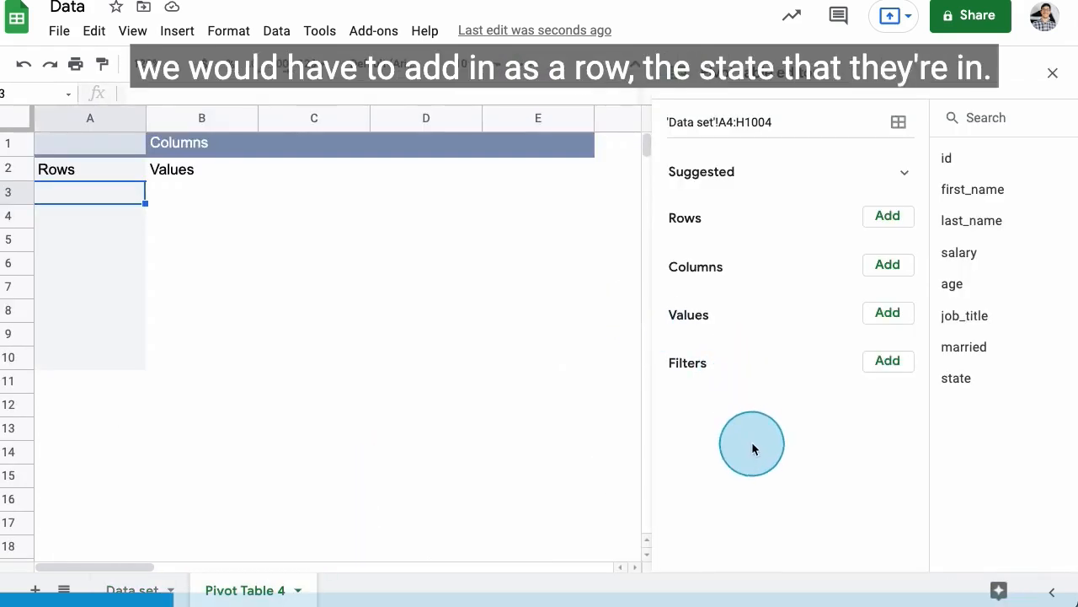
click(884, 217)
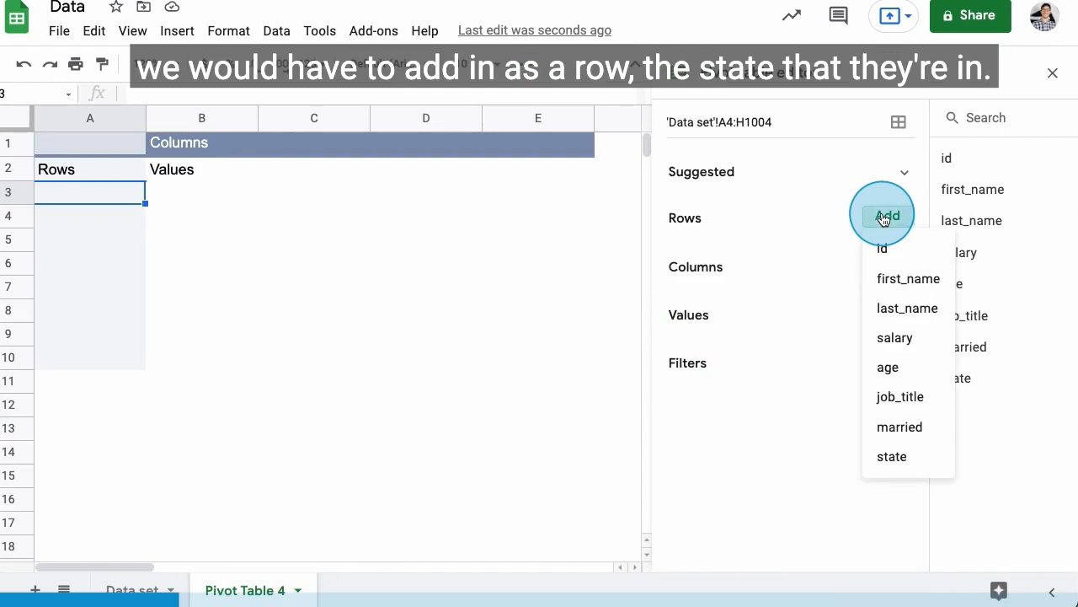
click(914, 458)
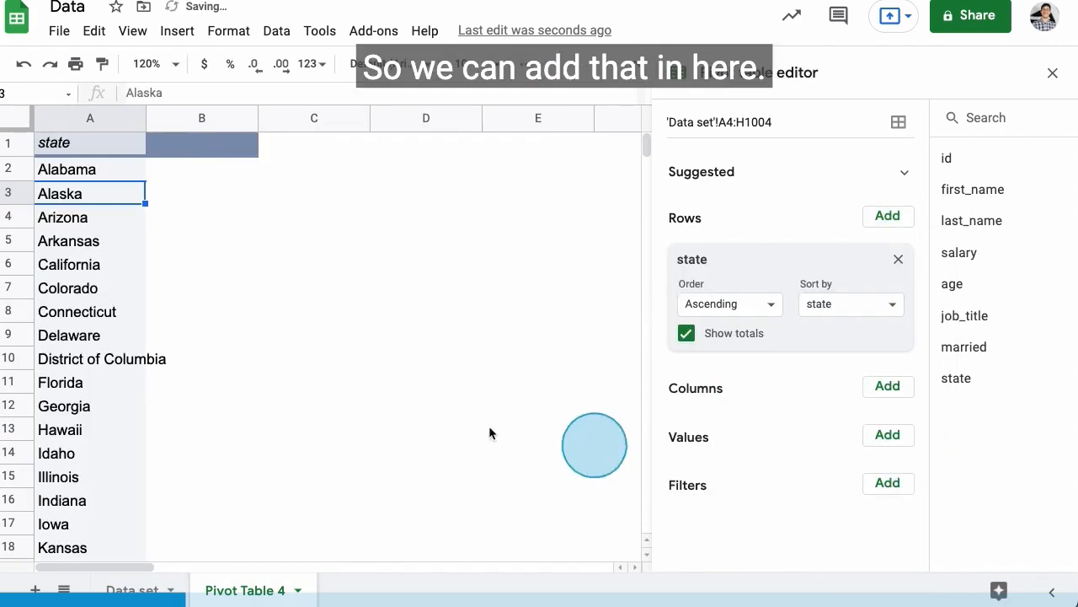
click(127, 243)
scroll(127, 241, down, 8)
drag(88, 546, 89, 331)
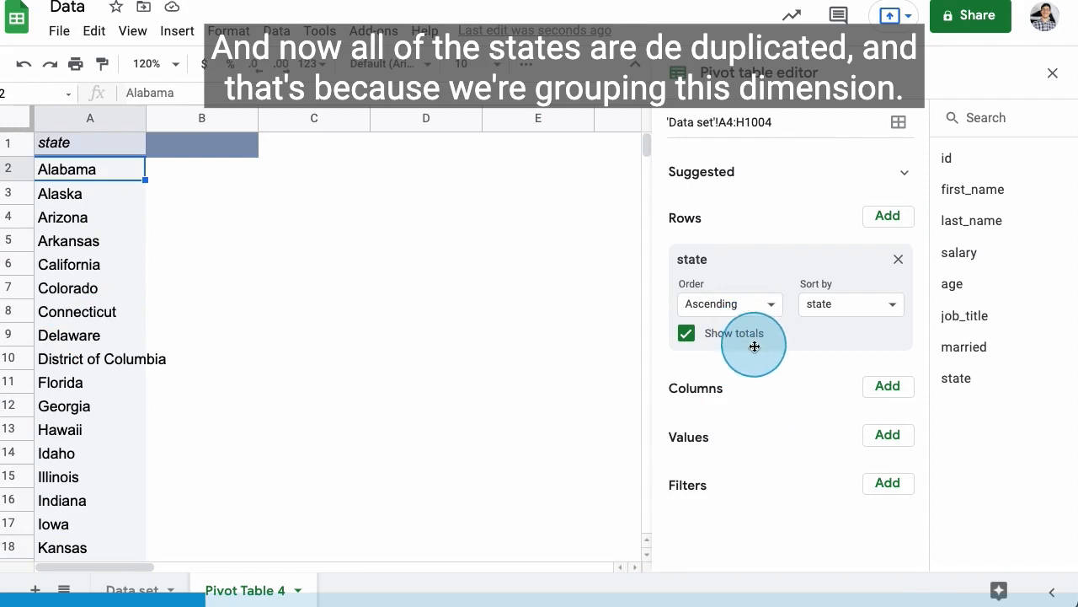
click(887, 386)
click(836, 434)
click(868, 434)
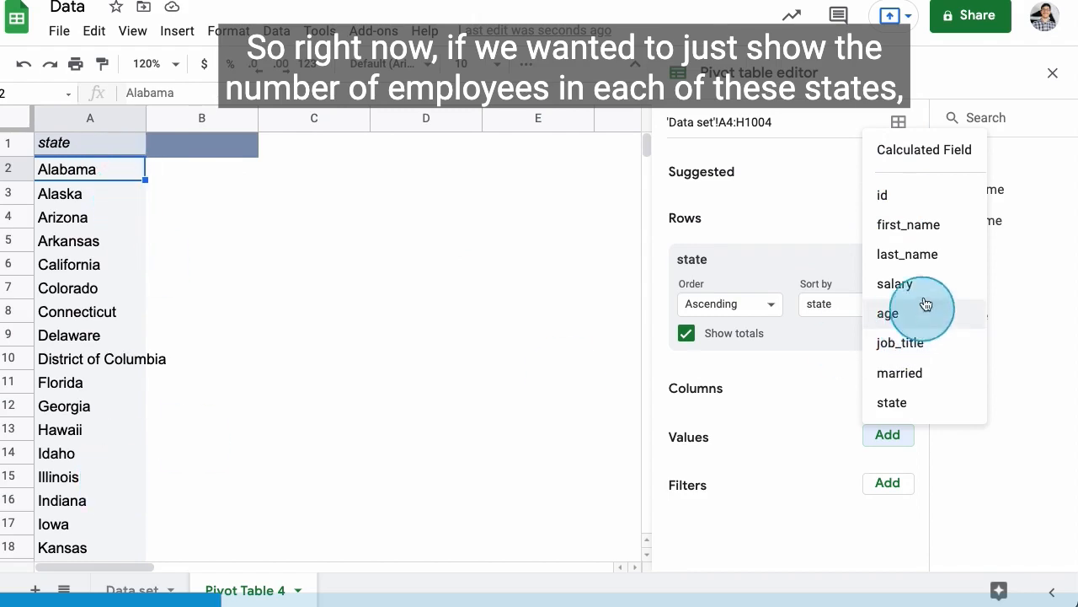
click(821, 393)
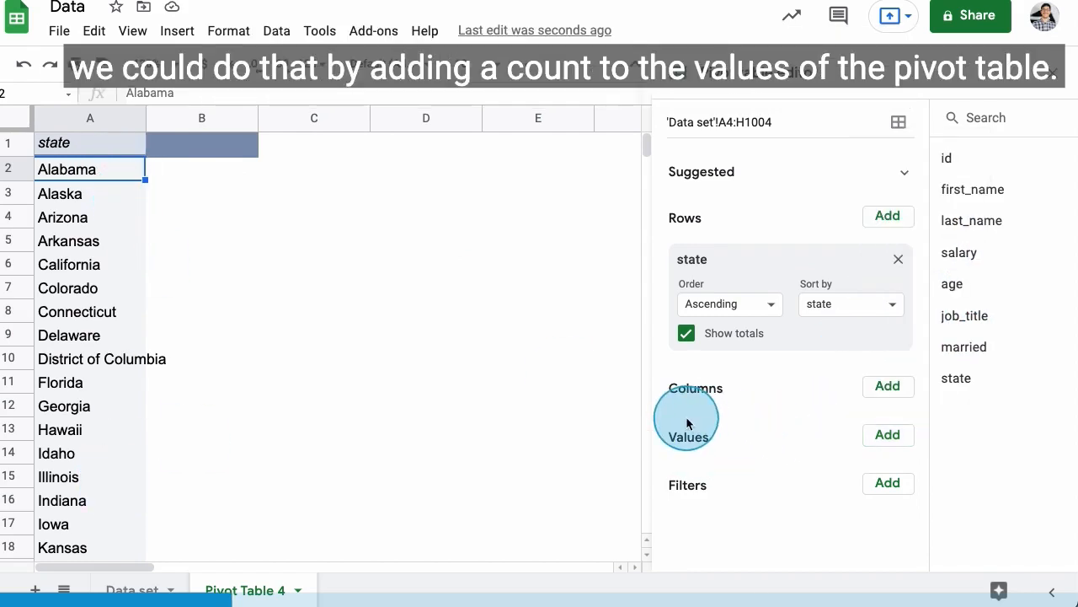
Add the id field to the pivot table's values and summarize it by COUNT.
click(887, 436)
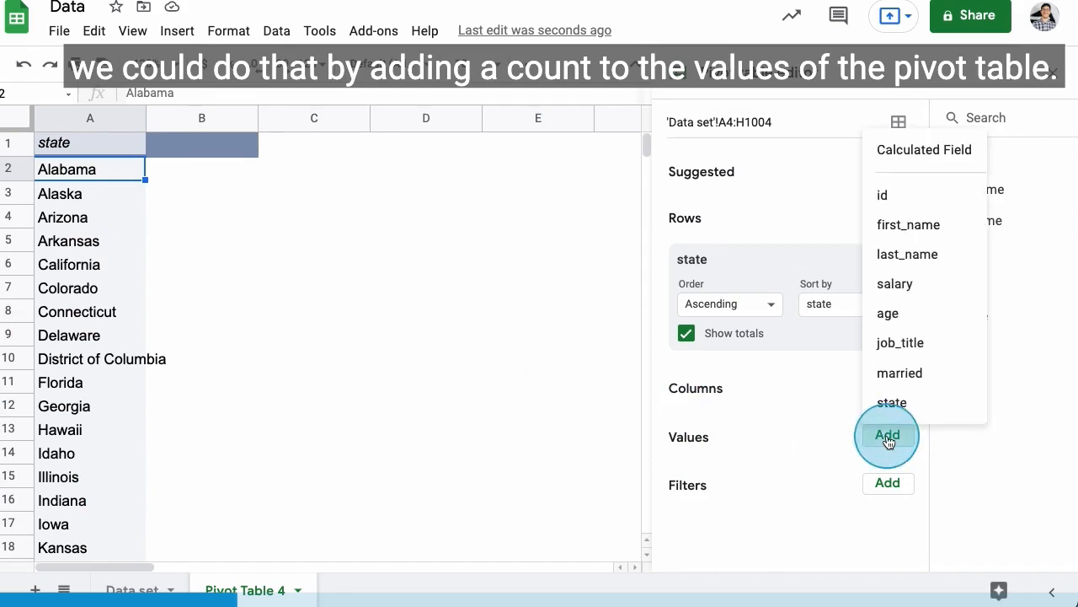
click(968, 197)
click(755, 459)
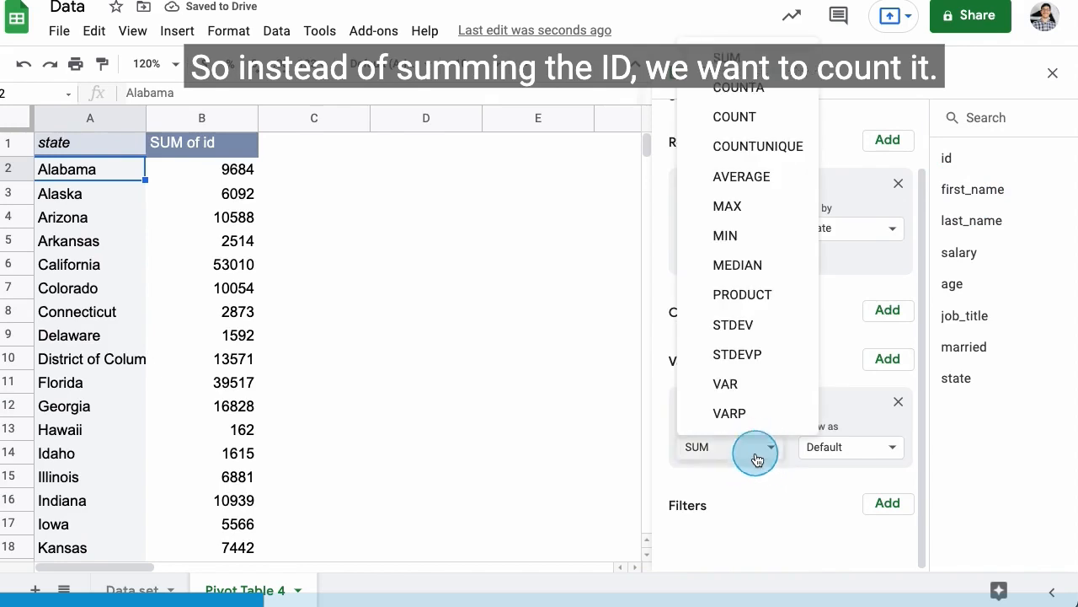
click(779, 120)
Examine the employee counts for the grand total, Alabama and California.
click(155, 253)
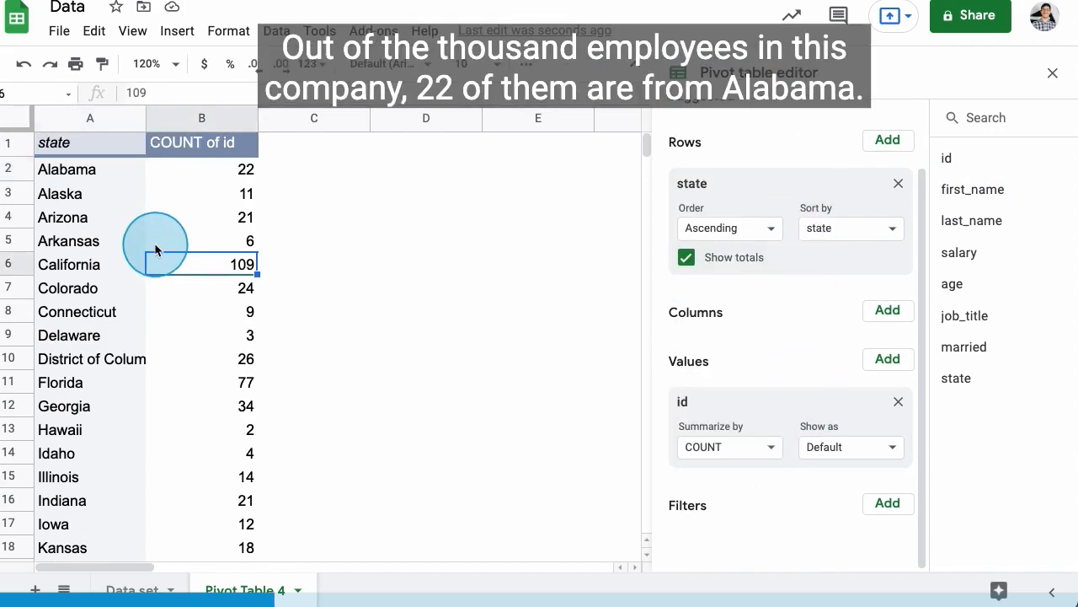
key(super+Down)
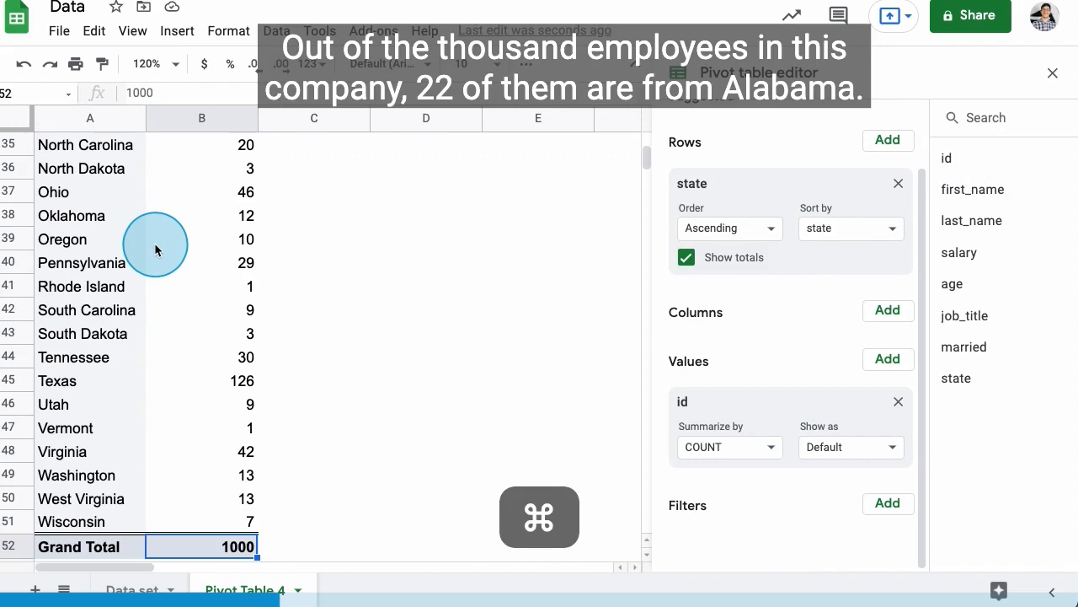
key(super+Up)
key(Down)
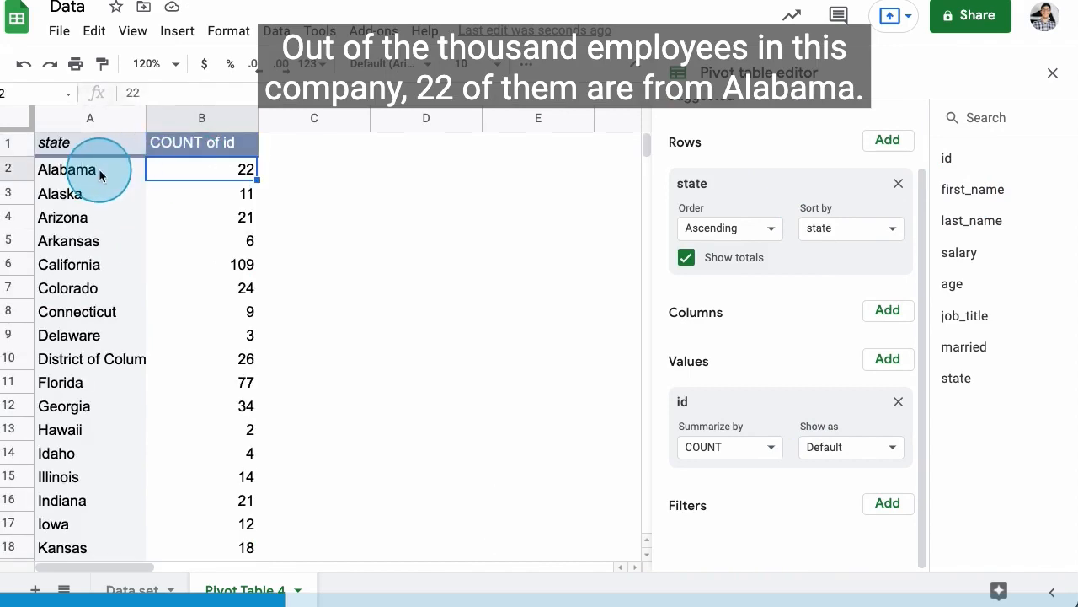
click(169, 268)
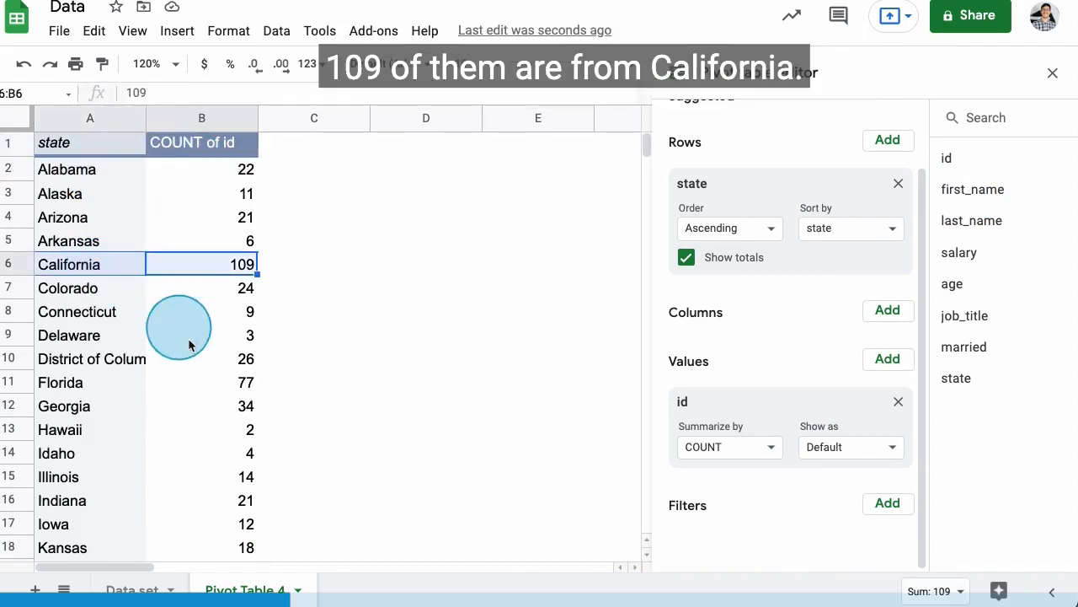
click(203, 308)
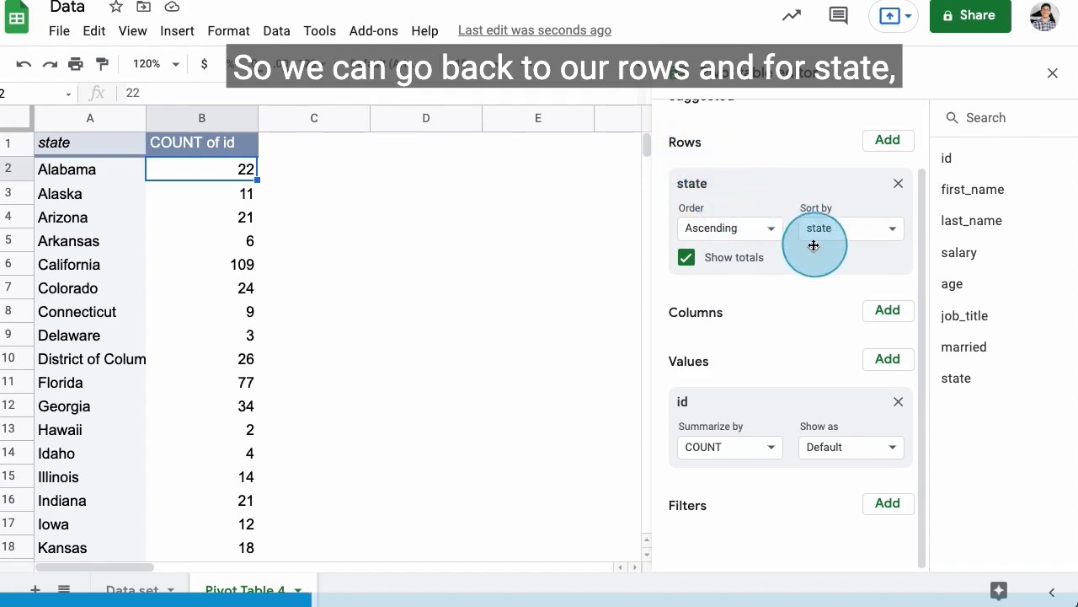
Sort the state rows in descending order by COUNT of id and check the order of the first states.
click(763, 229)
click(754, 291)
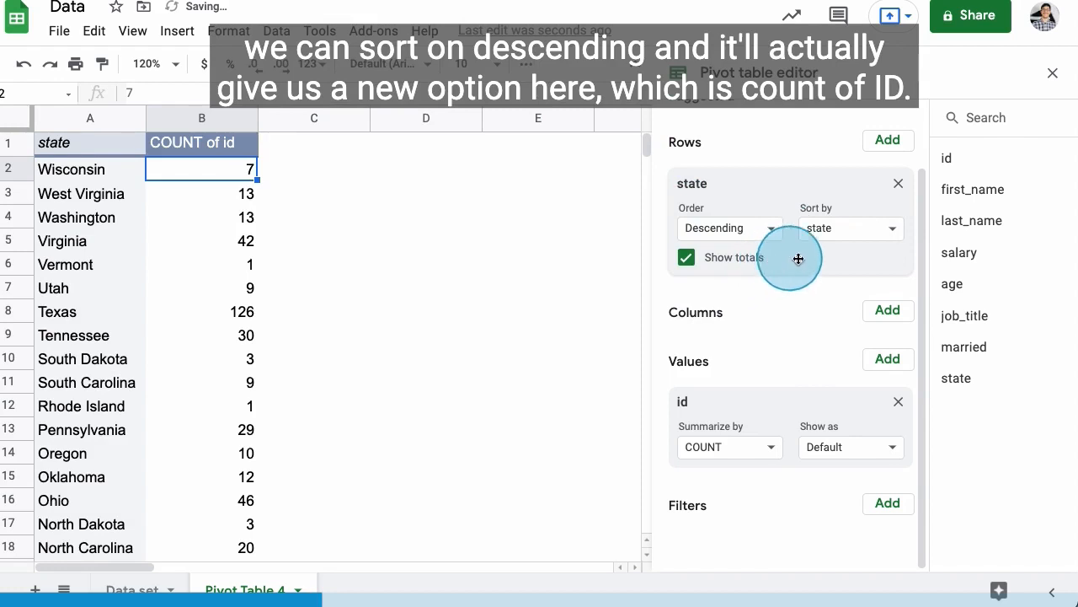
click(831, 244)
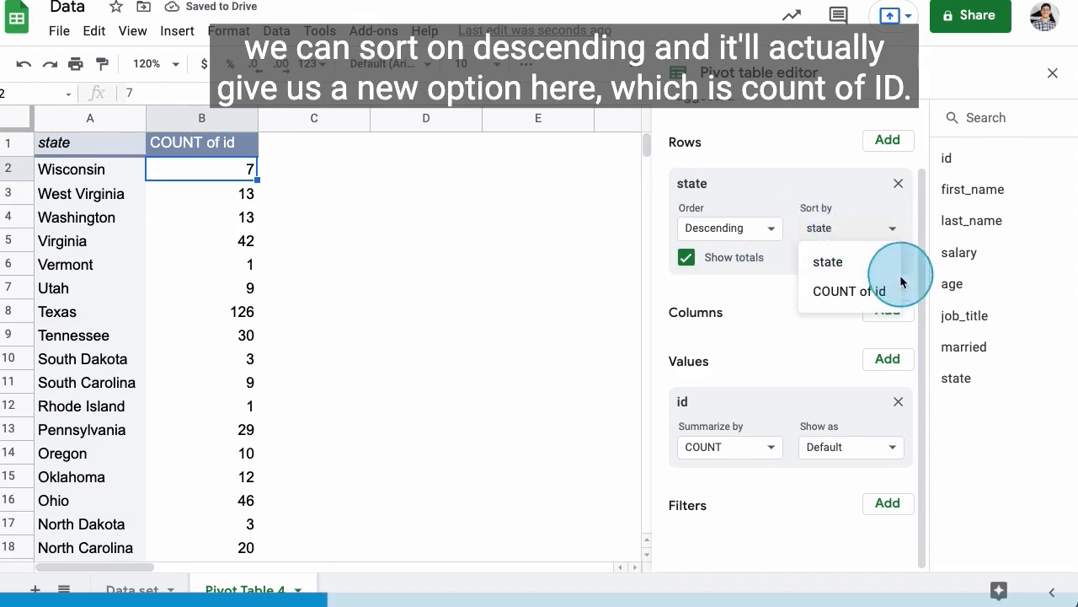
click(848, 288)
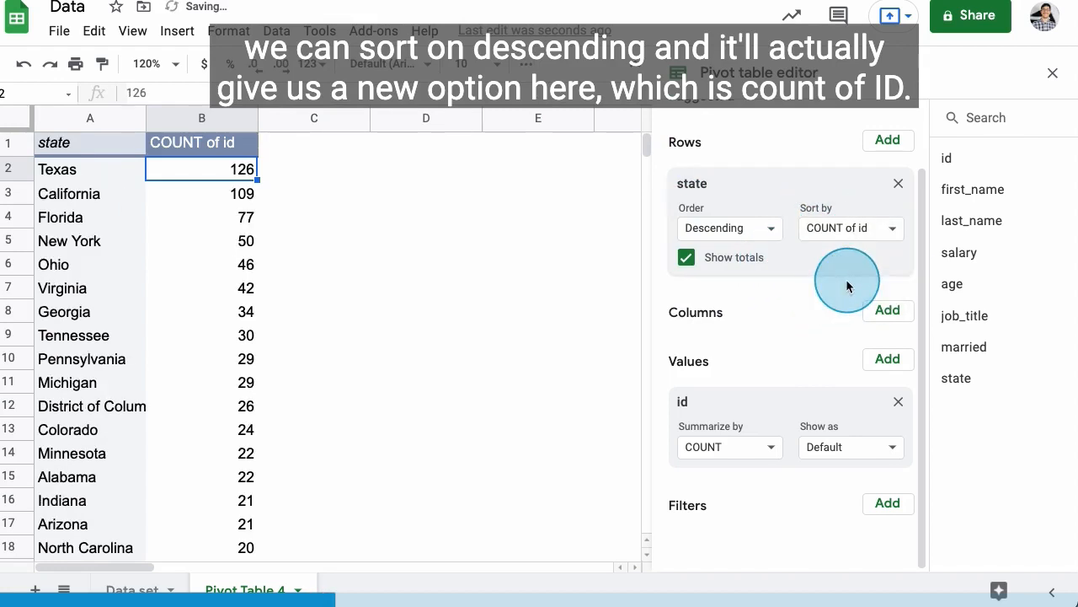
click(95, 169)
drag(205, 171, 210, 290)
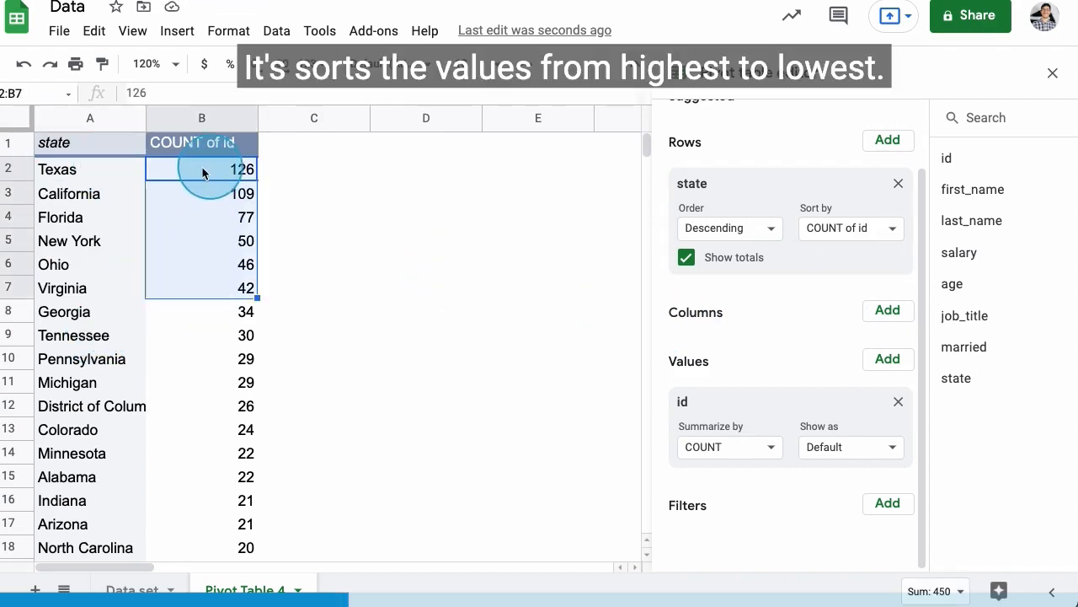
click(163, 171)
Add the married field to the pivot table's columns to split each state's count by marital status.
scroll(773, 385, down, 1)
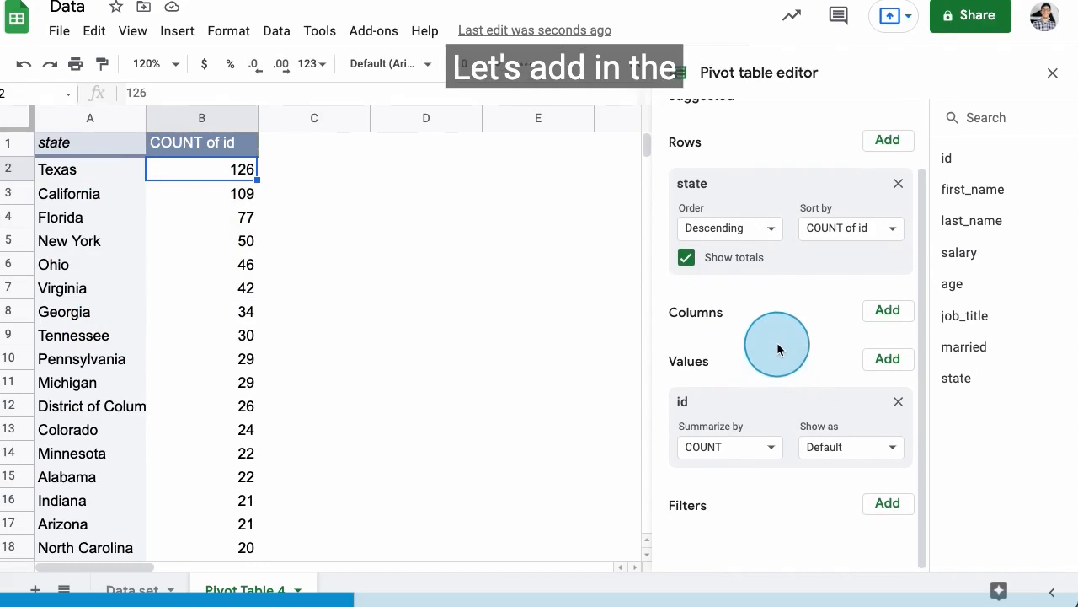
scroll(787, 362, up, 2)
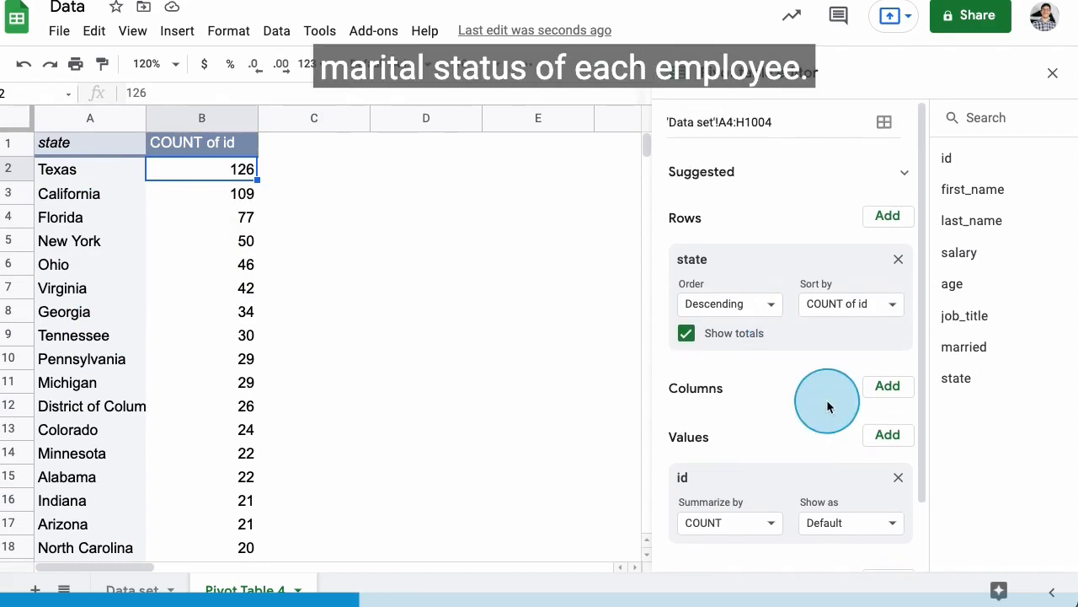
scroll(817, 405, down, 2)
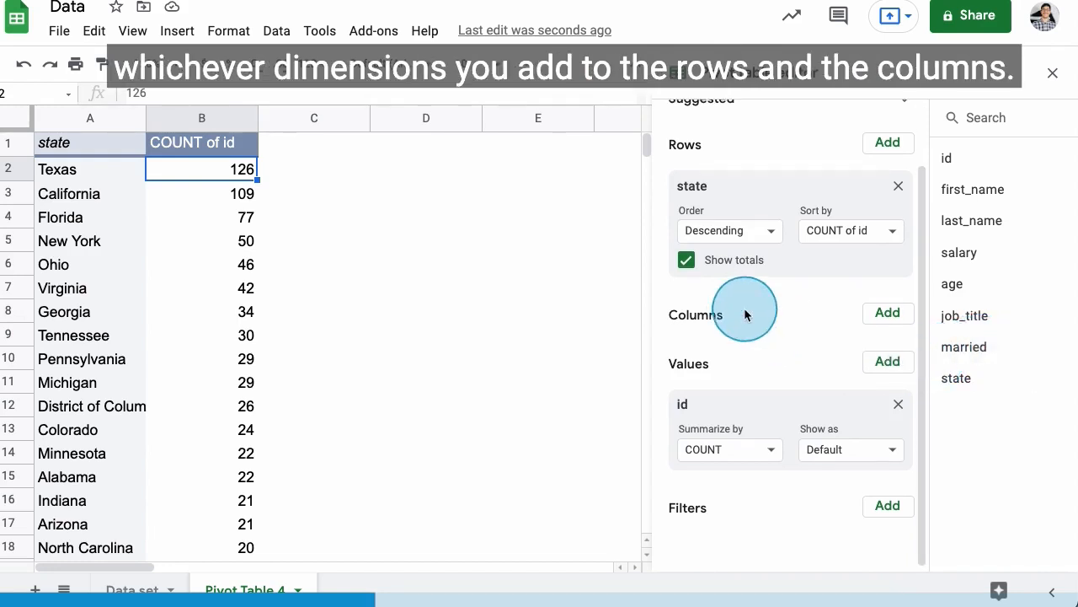
scroll(746, 313, up, 1)
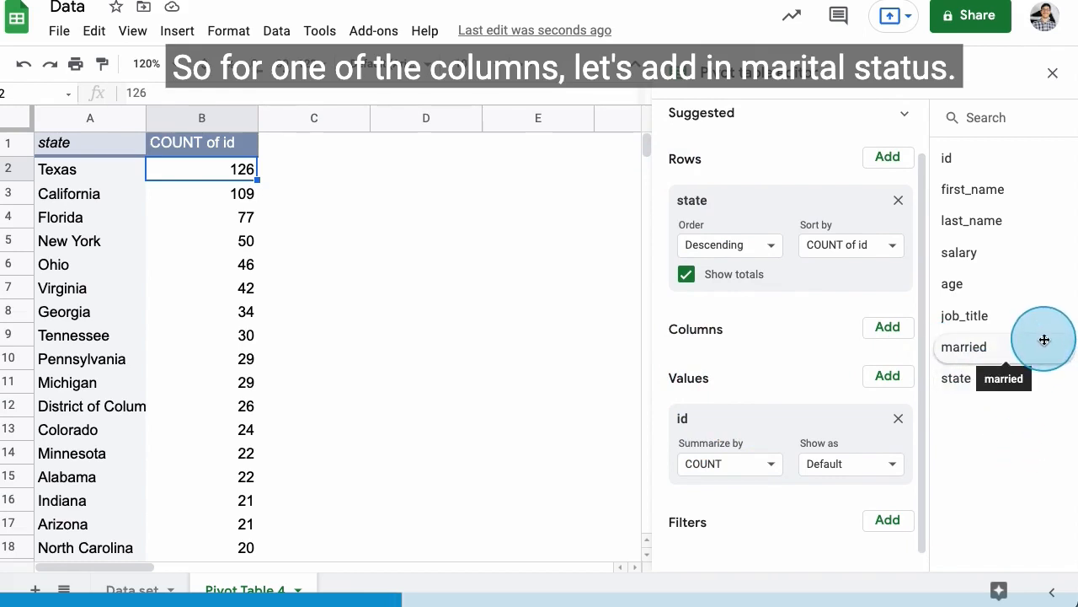
click(885, 334)
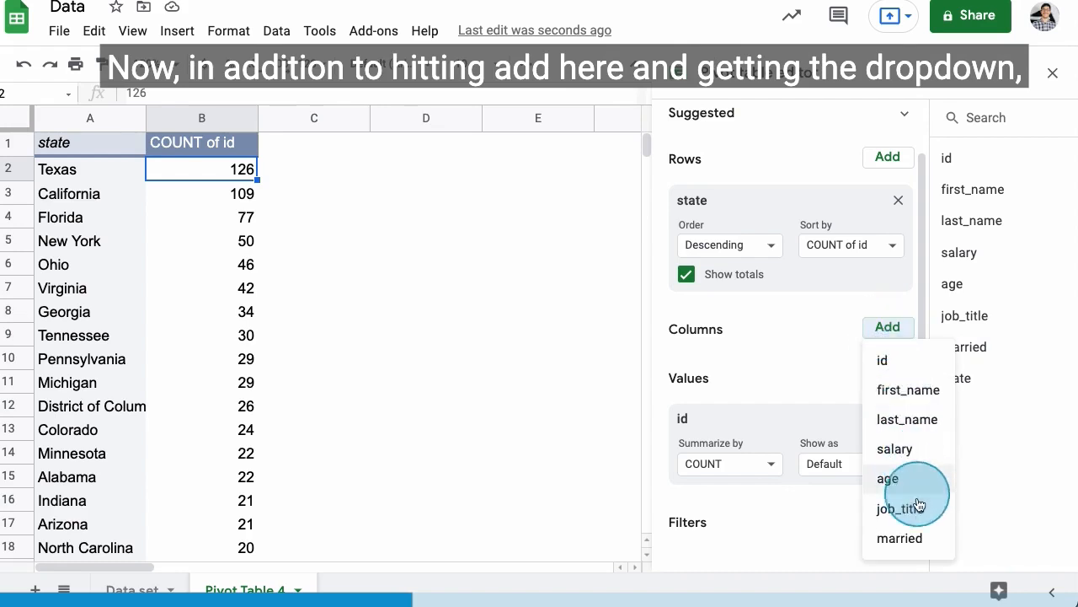
click(1027, 344)
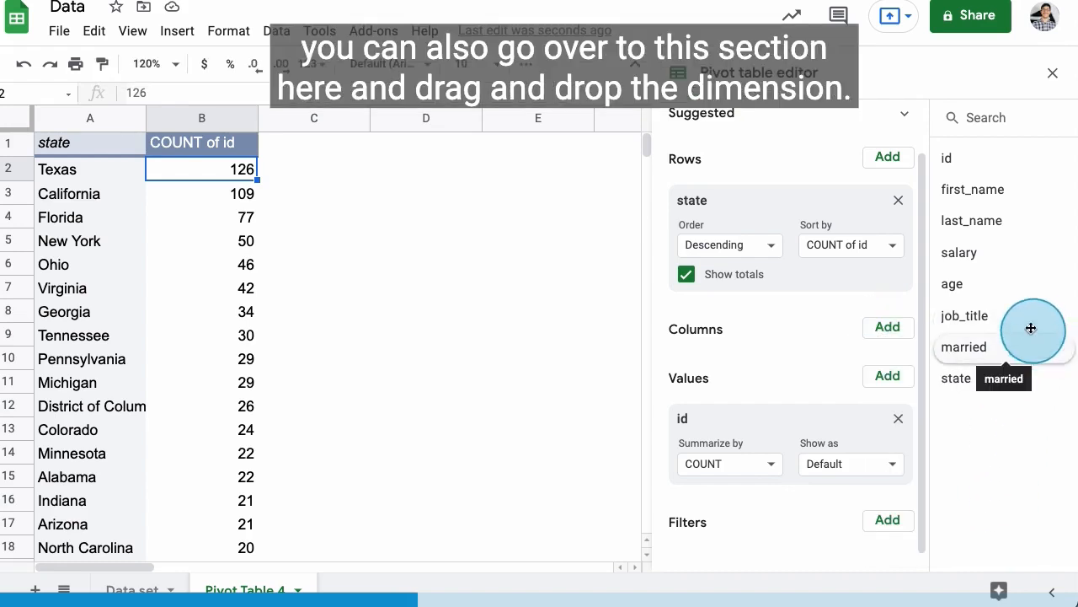
drag(1038, 352, 729, 337)
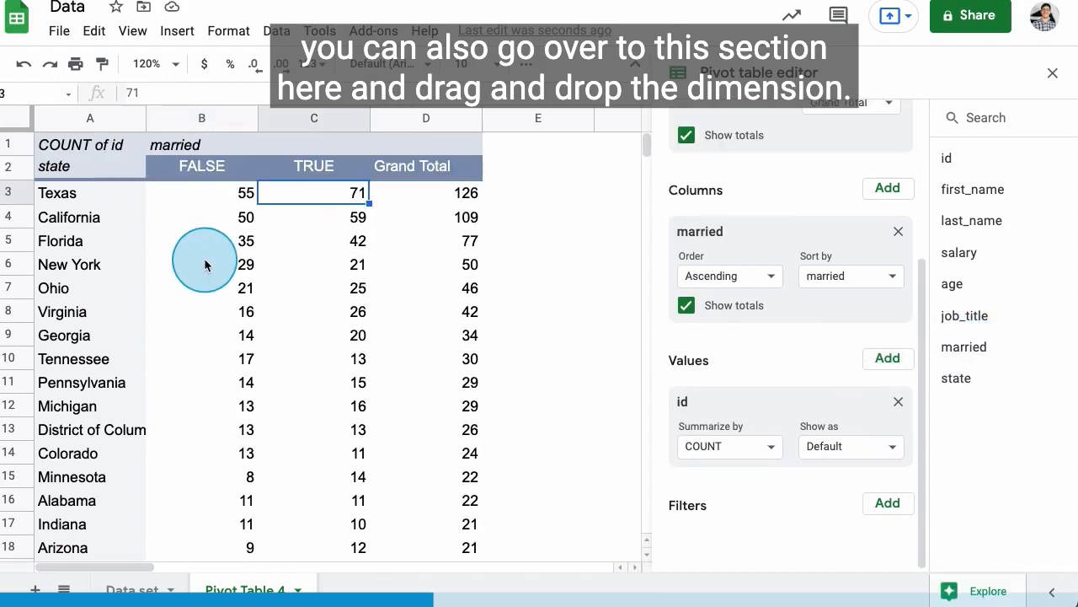
Compare the married, unmarried and total employee counts in the Texas row.
click(451, 192)
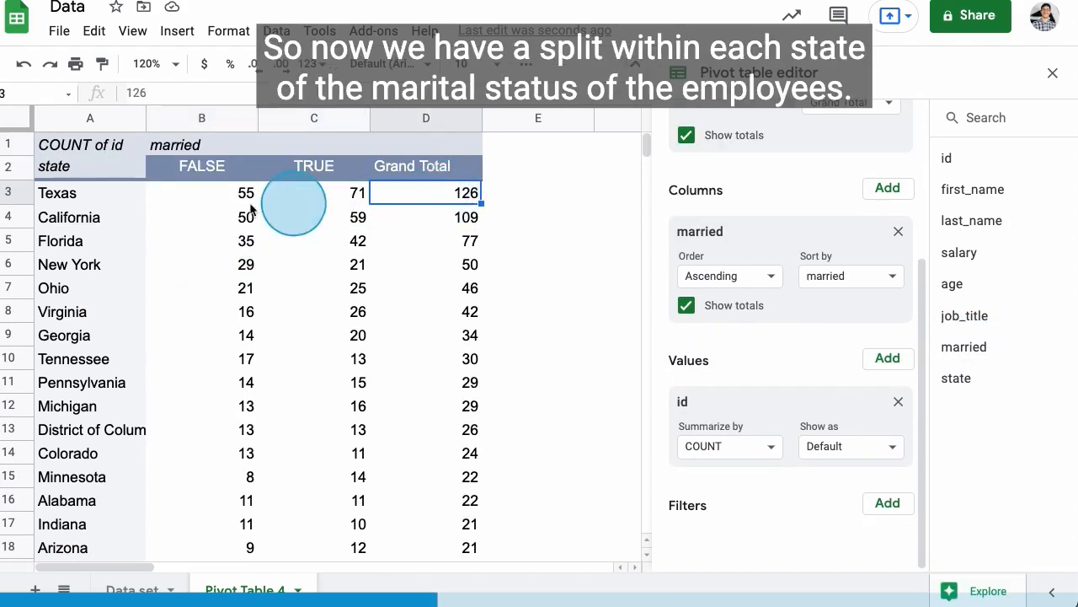
click(133, 195)
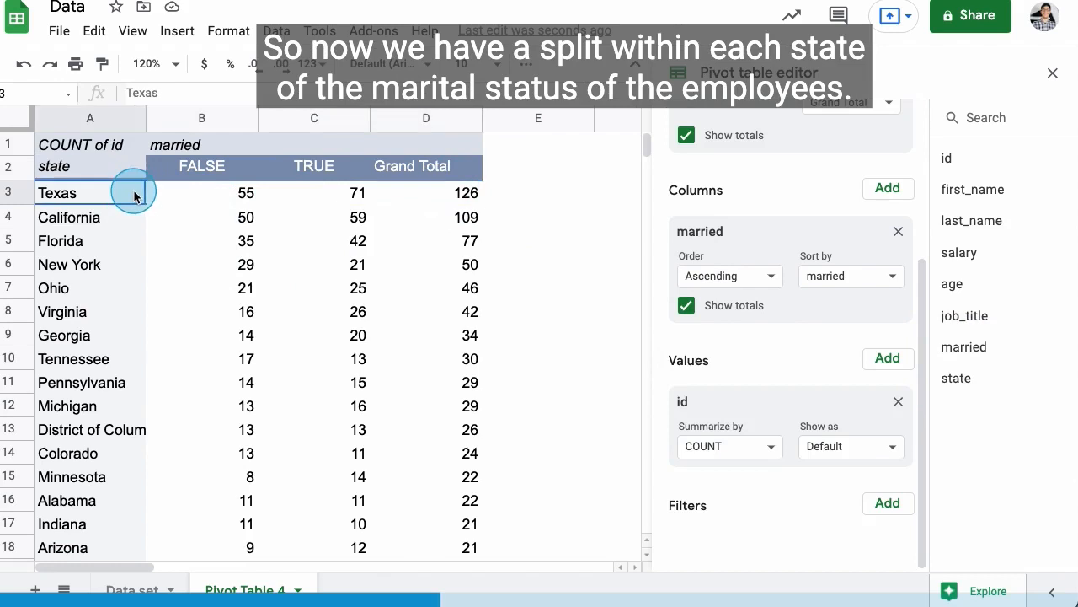
click(205, 201)
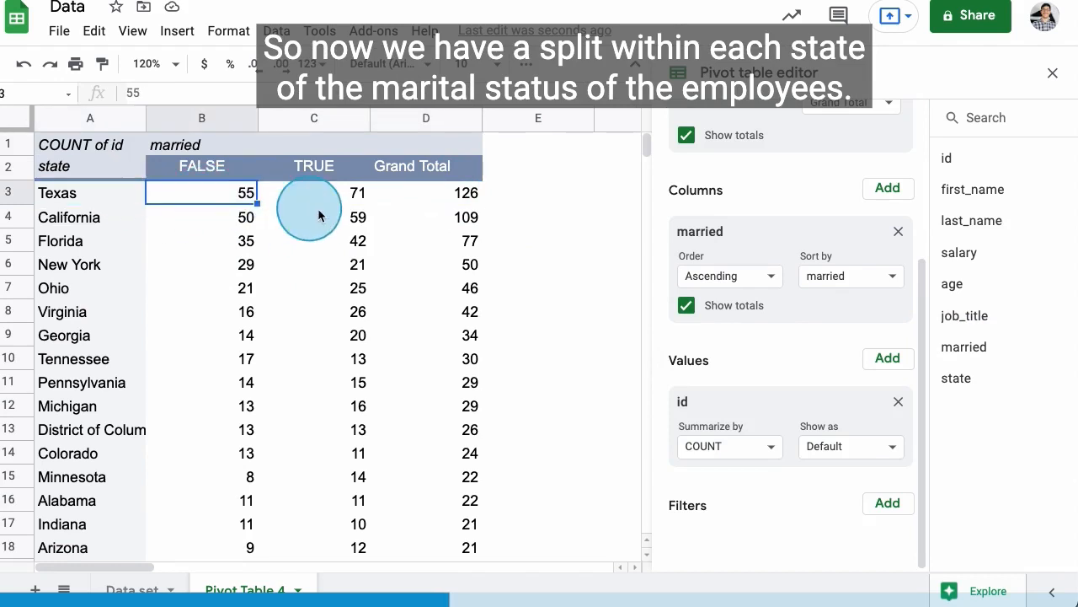
click(330, 199)
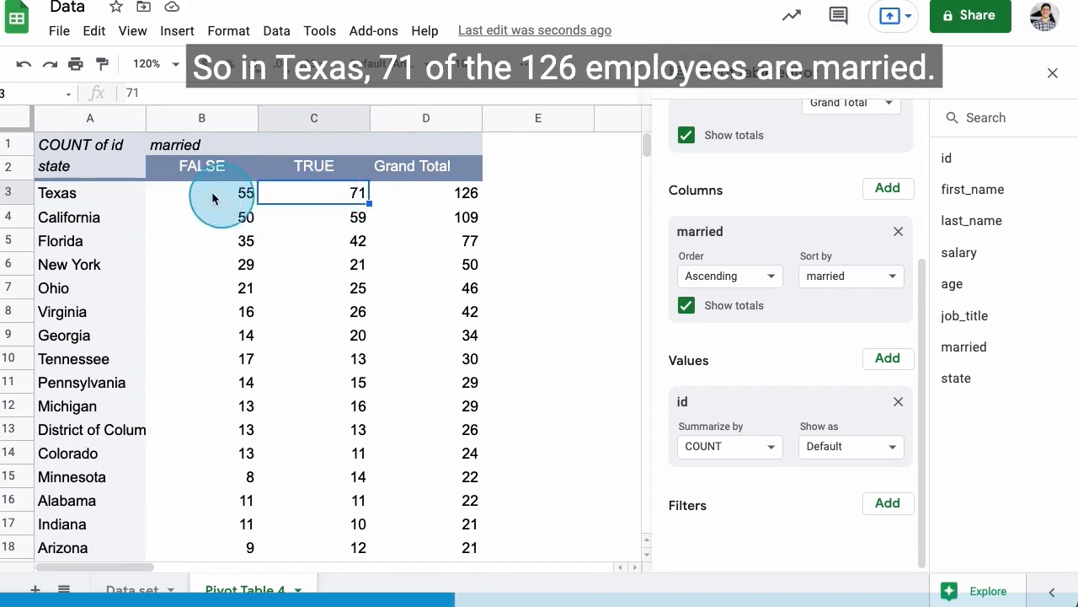
click(335, 172)
drag(346, 194, 438, 193)
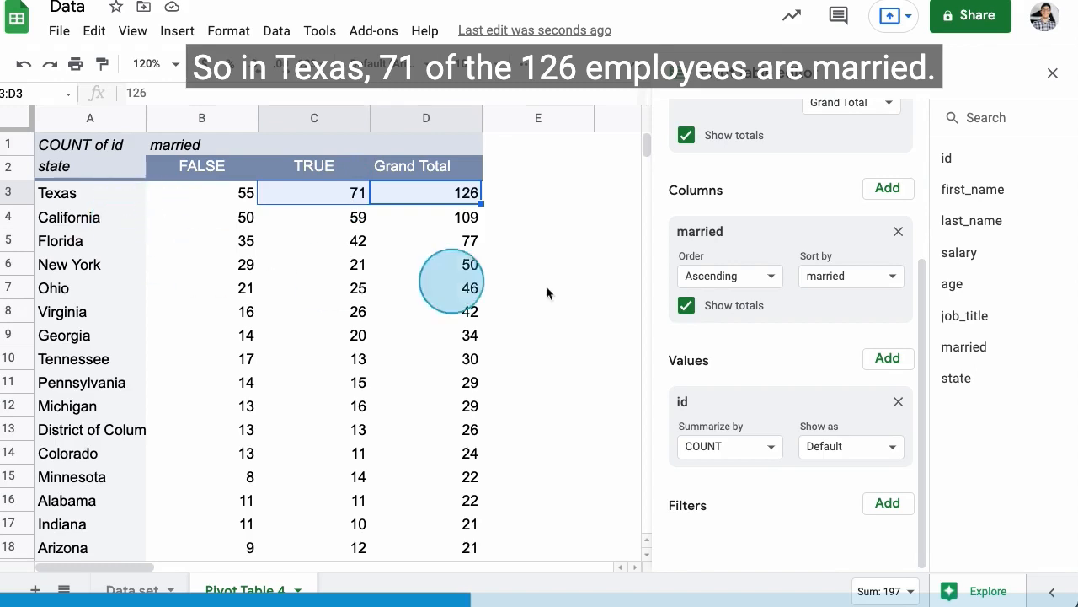
Add the age field to the pivot table's filters.
click(876, 503)
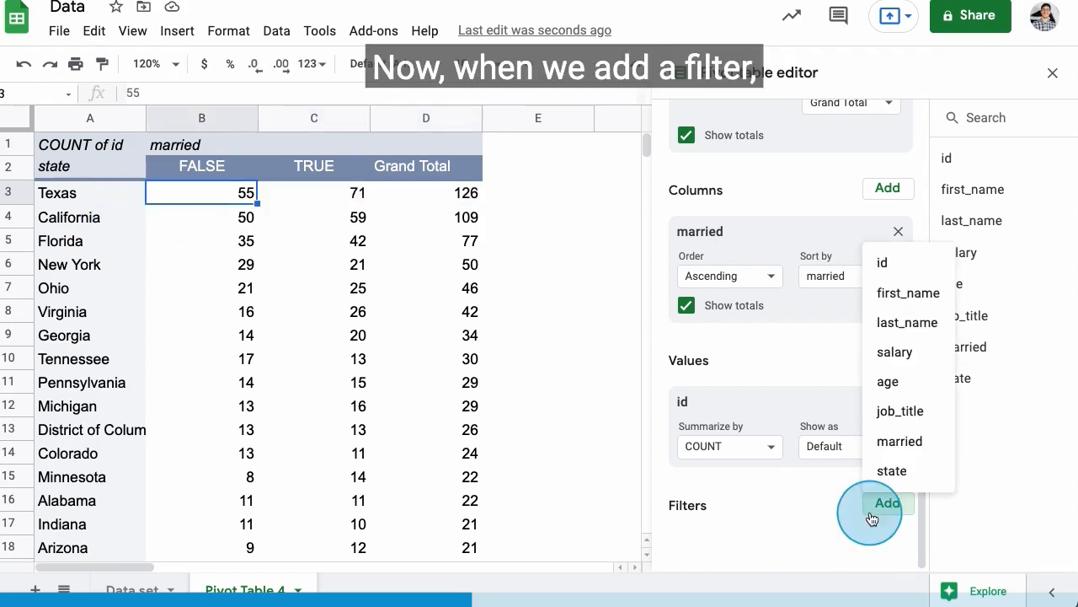
click(923, 394)
scroll(741, 501, down, 1)
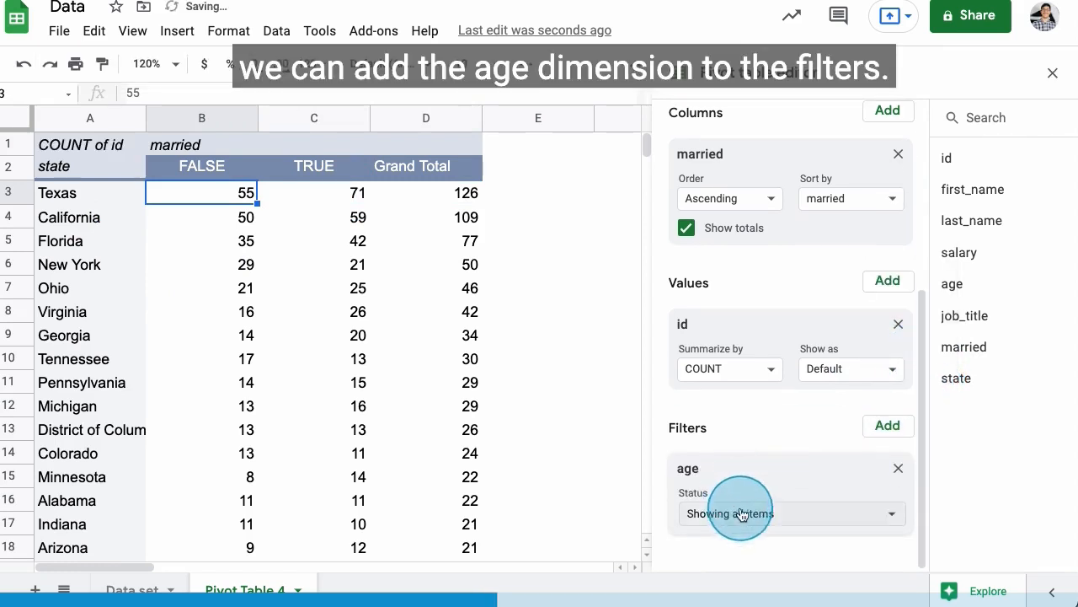
Switch the age filter from filtering by values to filtering by condition, using the Custom formula is option.
click(884, 515)
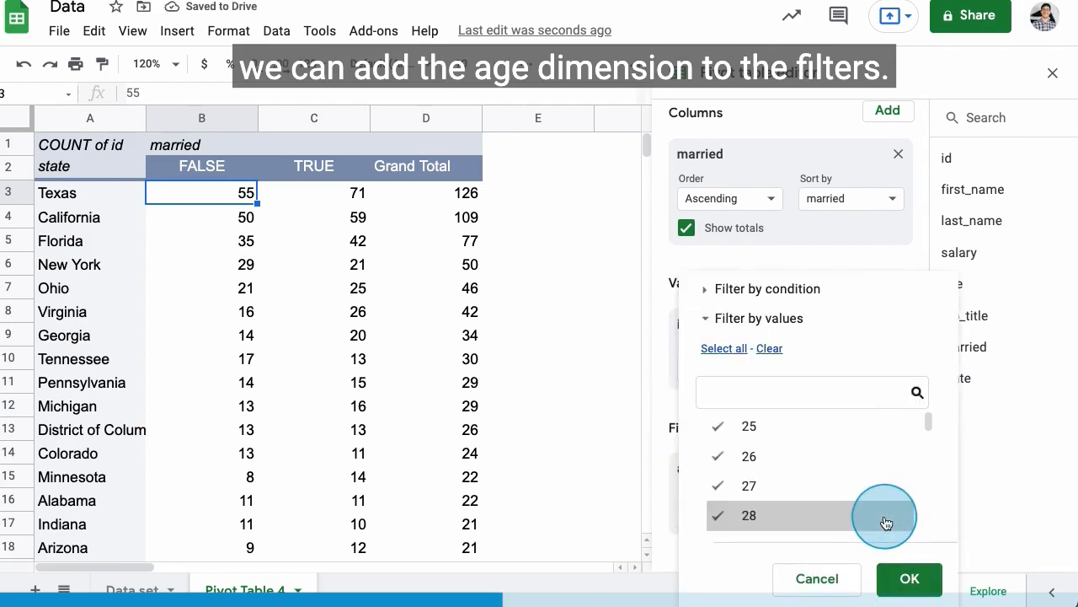
click(793, 317)
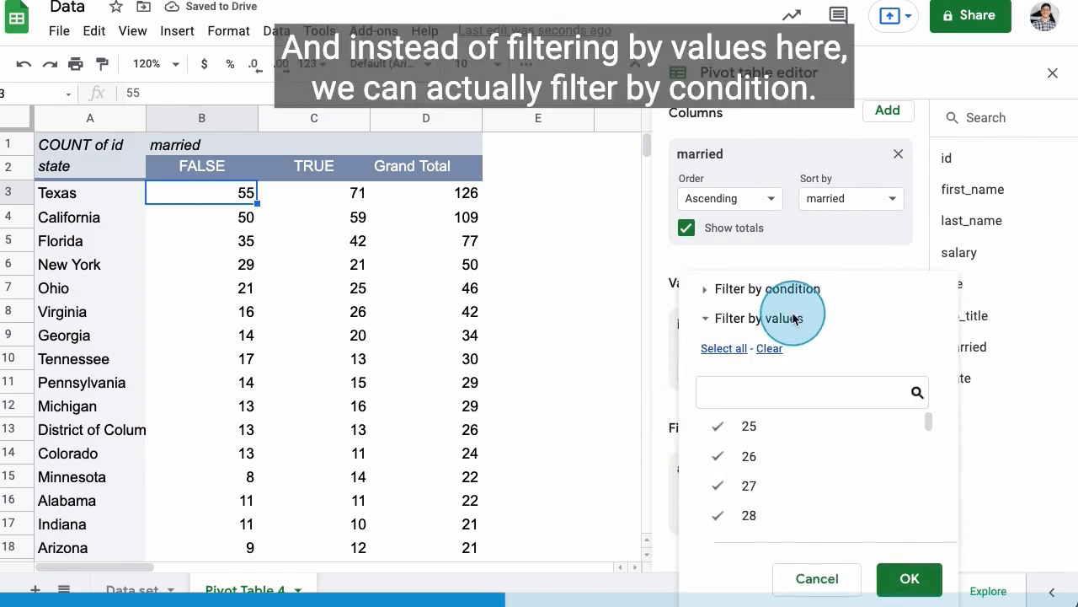
click(706, 319)
click(809, 496)
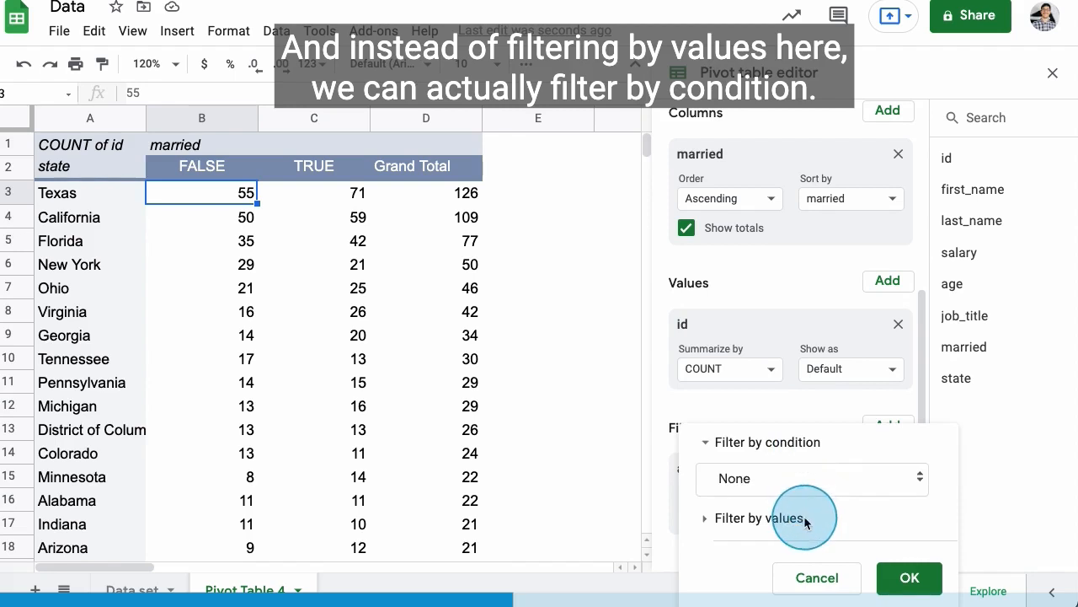
click(821, 476)
click(830, 466)
click(920, 430)
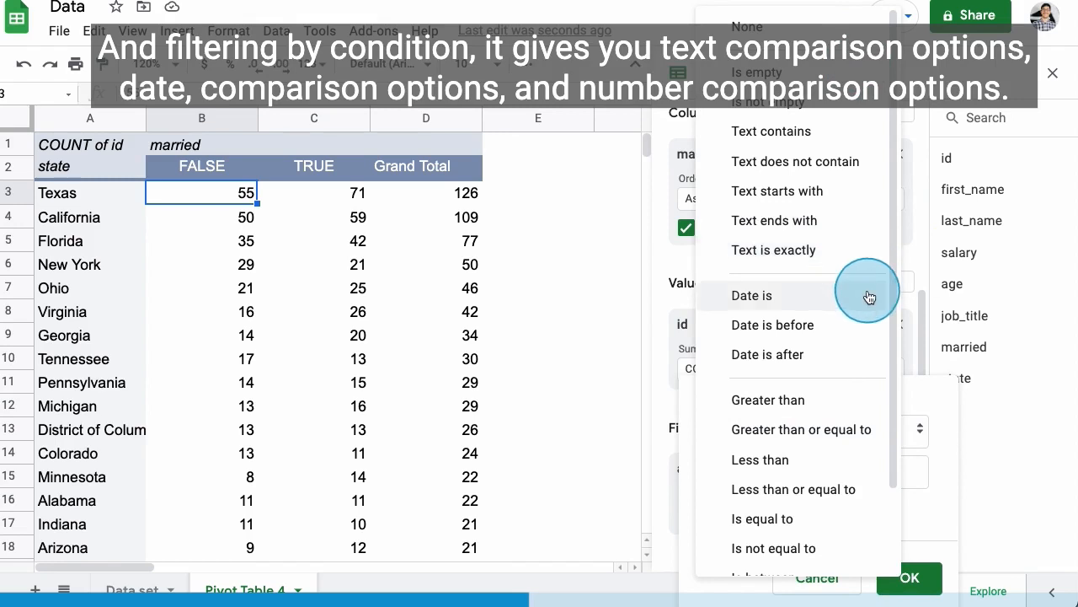
scroll(842, 311, down, 1)
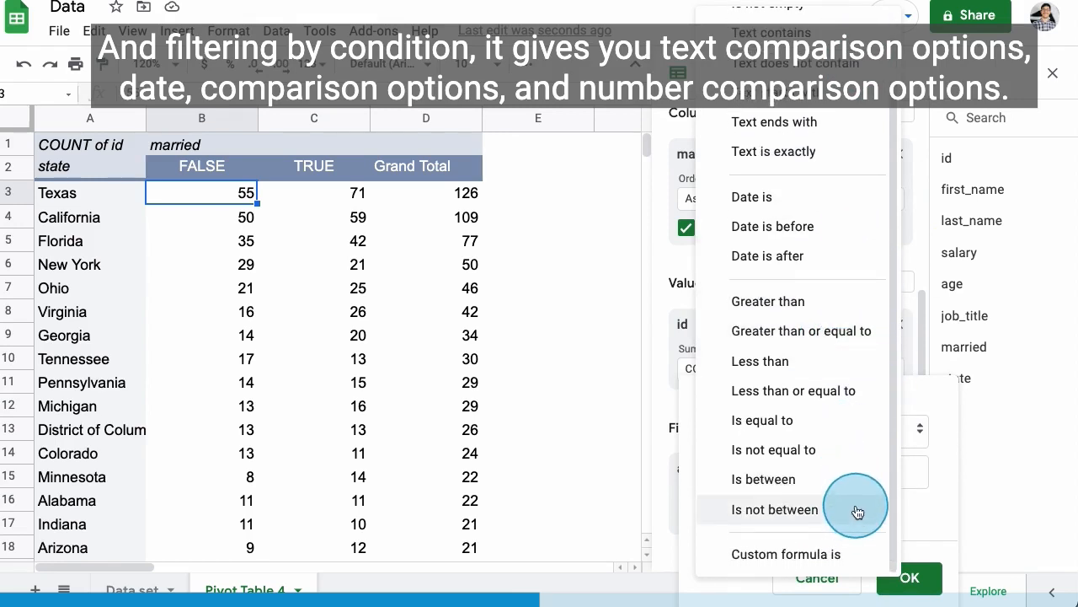
mouse_move(762, 533)
mouse_down()
mouse_move(705, 557)
mouse_move(844, 584)
mouse_move(776, 546)
mouse_up()
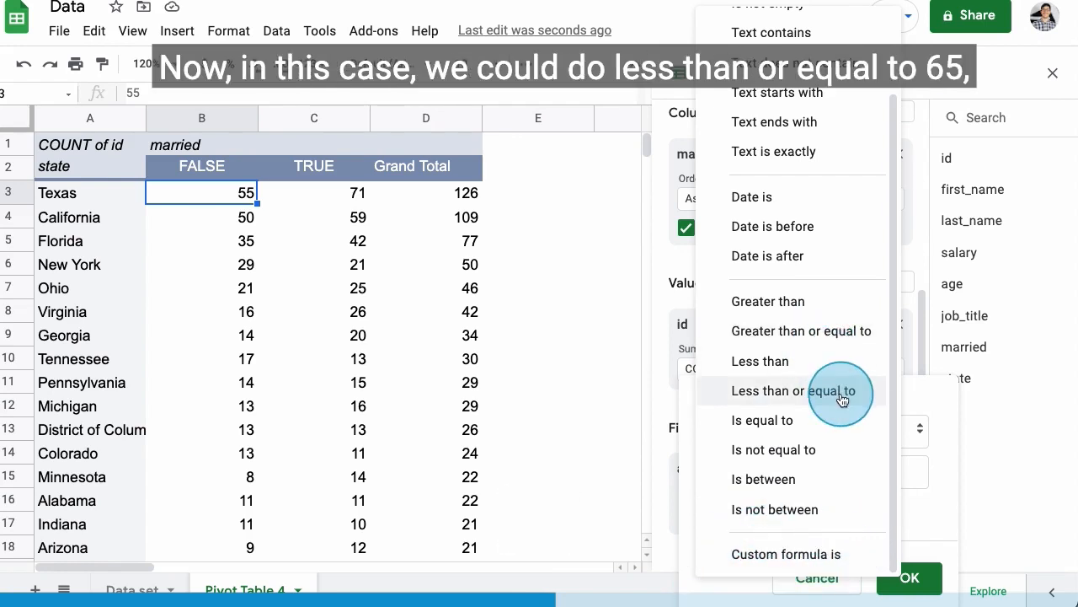
click(850, 560)
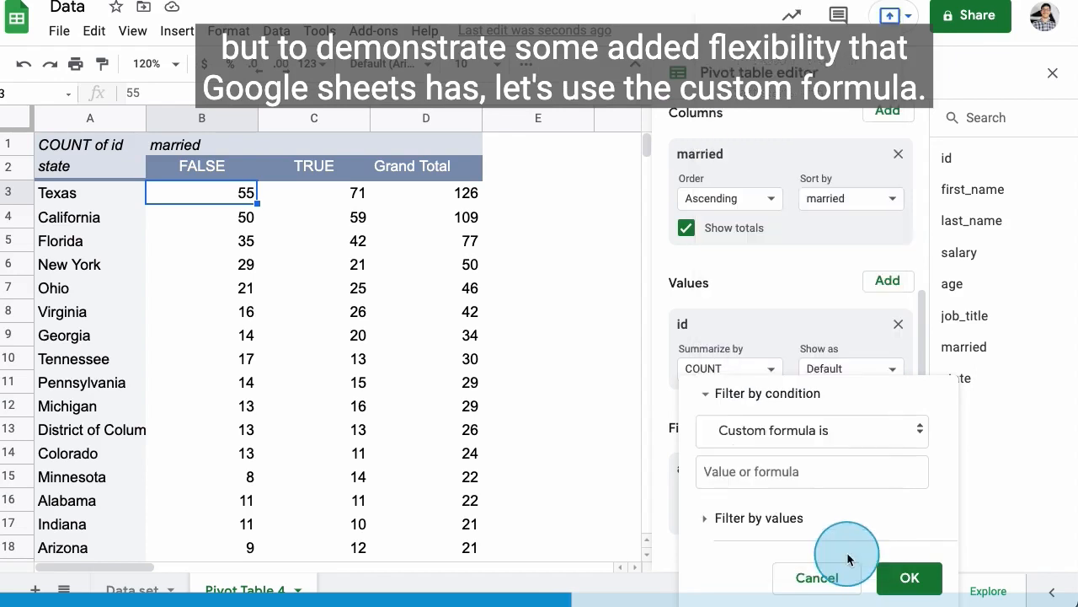
Enter =OR(age<=65,salary>250000) as the age filter's custom formula and apply it to the pivot table.
click(812, 473)
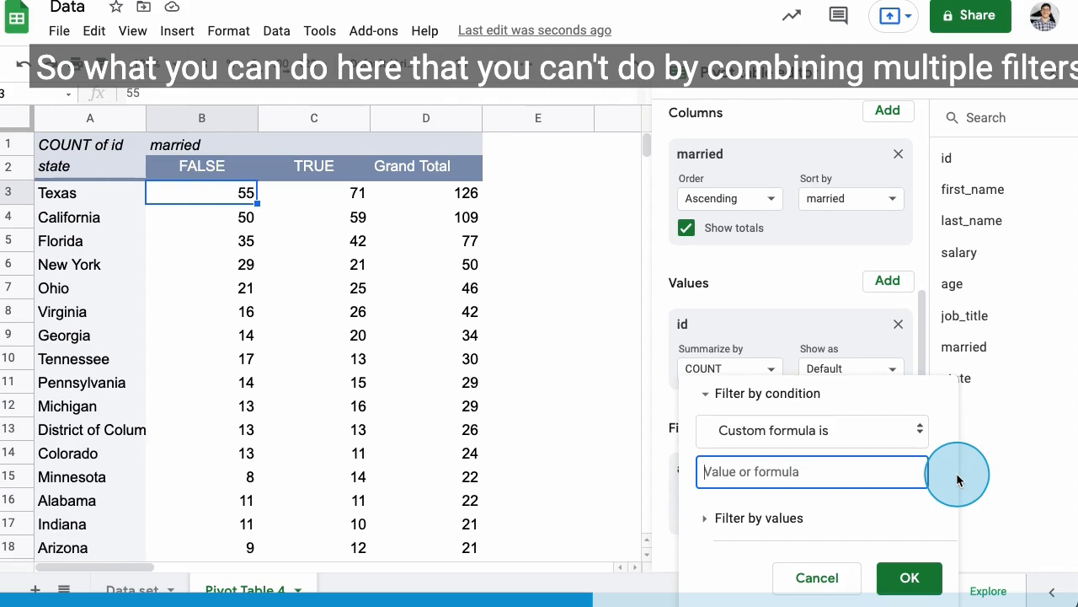
text(=)
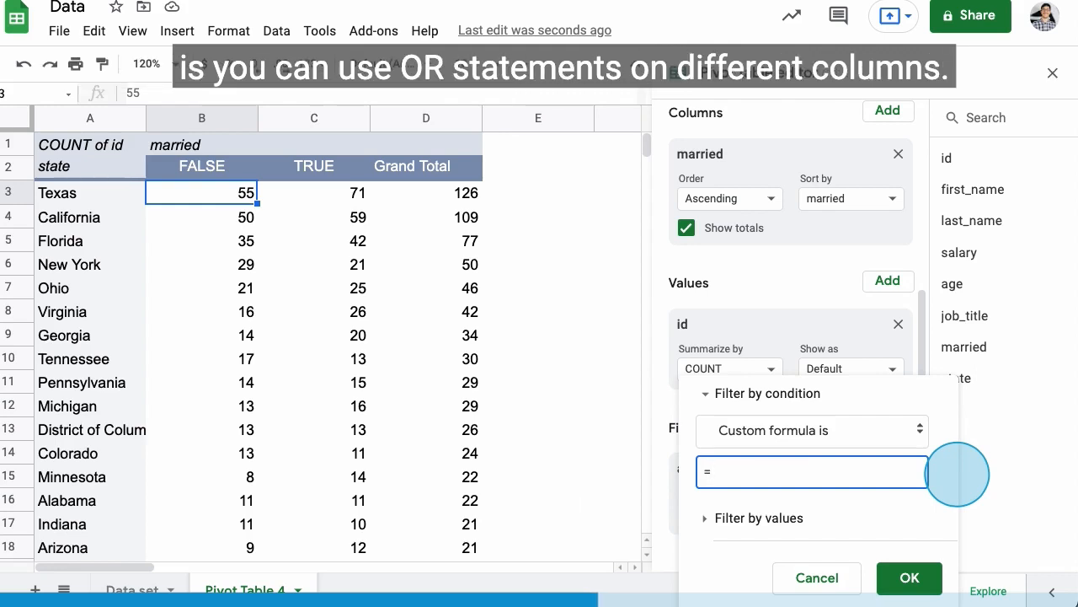
text(OR)
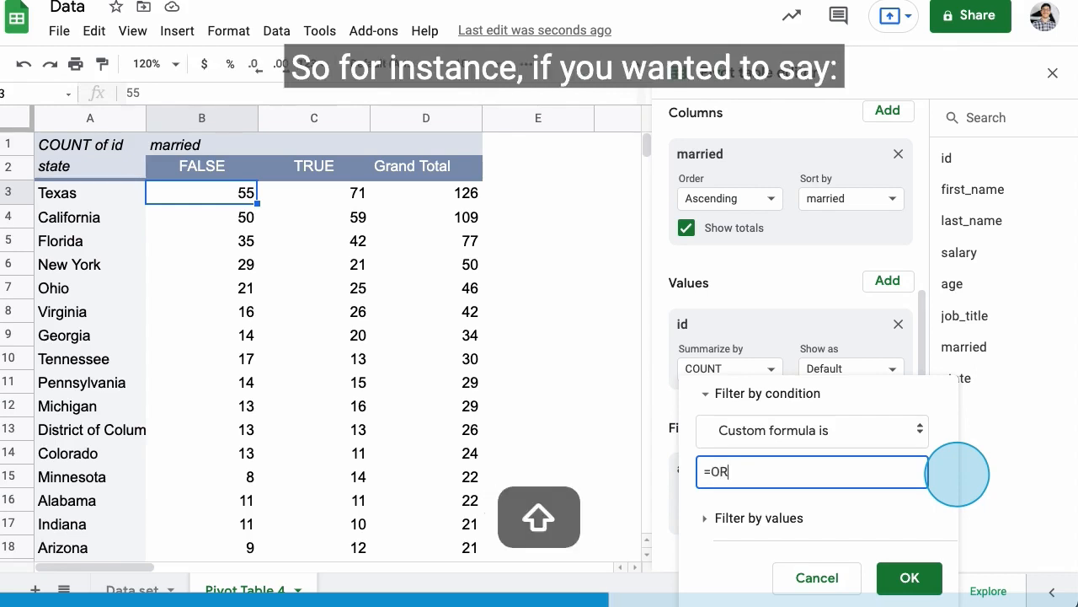
text(()
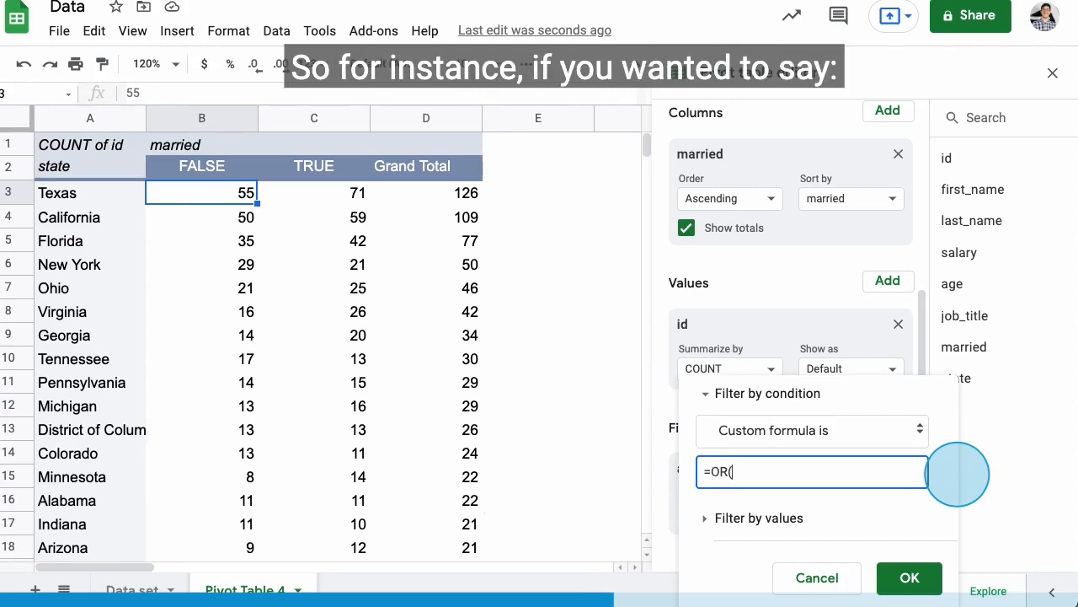
text(age<)
key(BackSpace)
text(<)
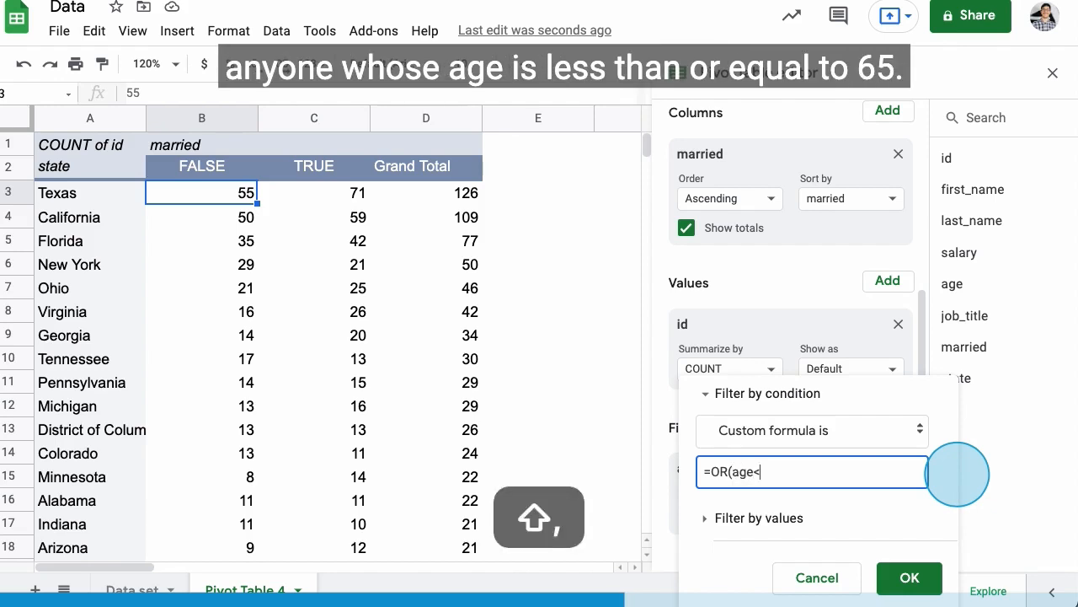
text(=65,)
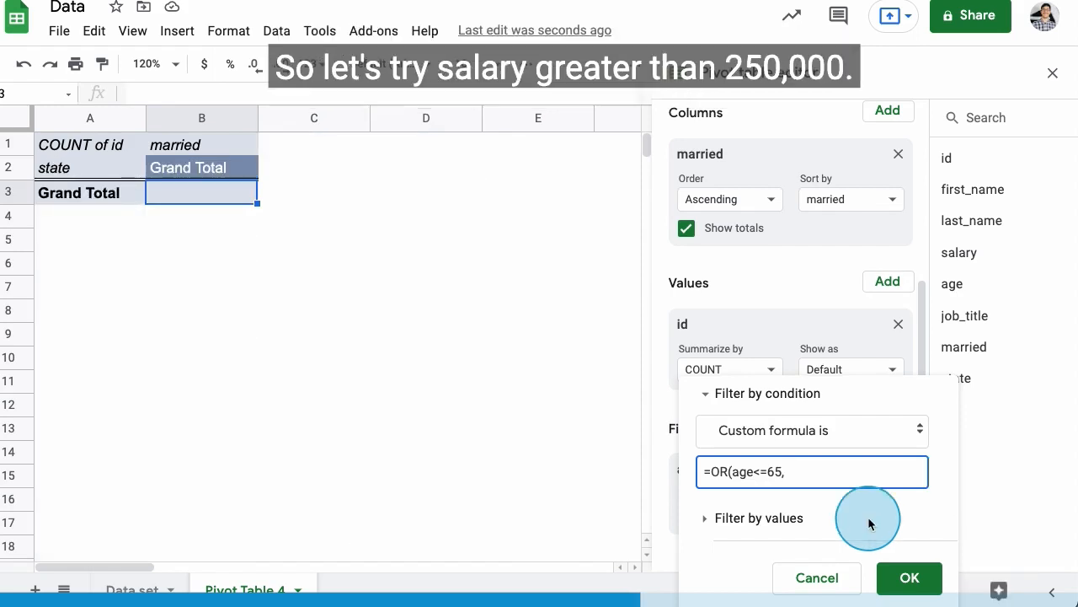
text(salary)
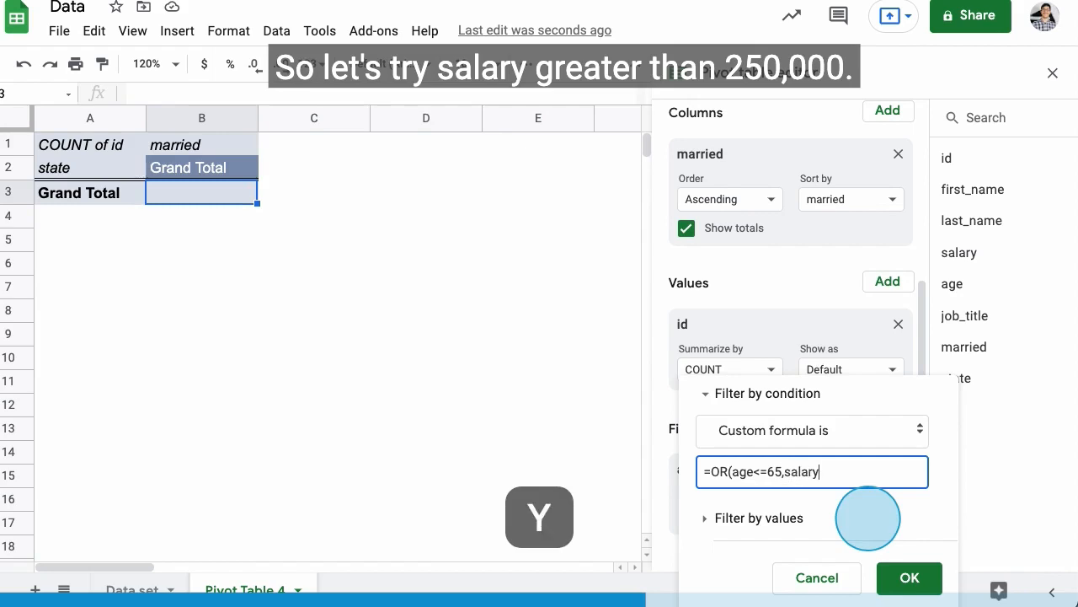
text(>250000))
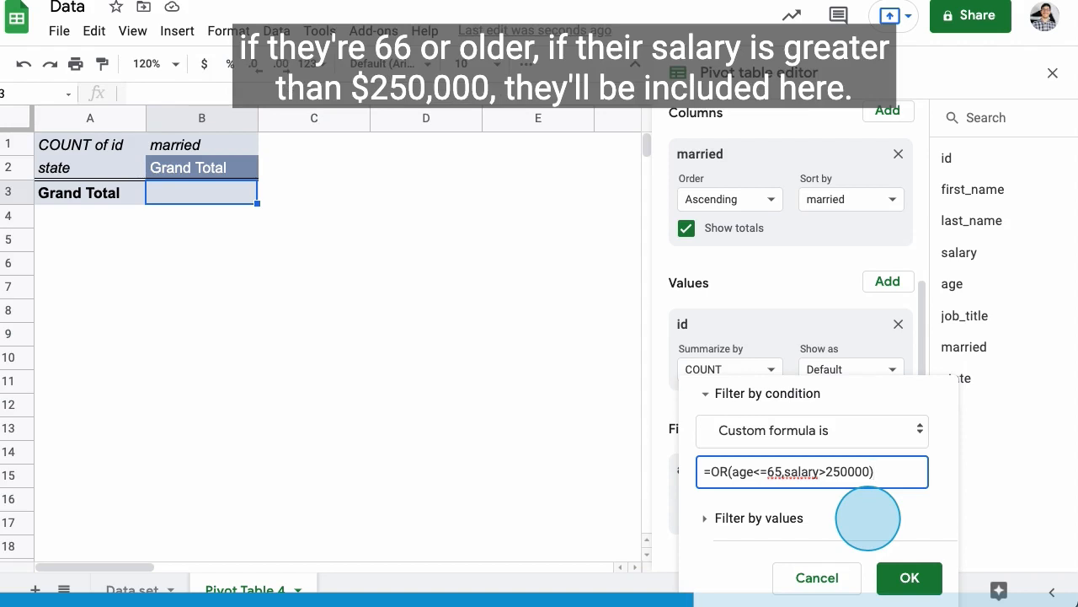
key(Return)
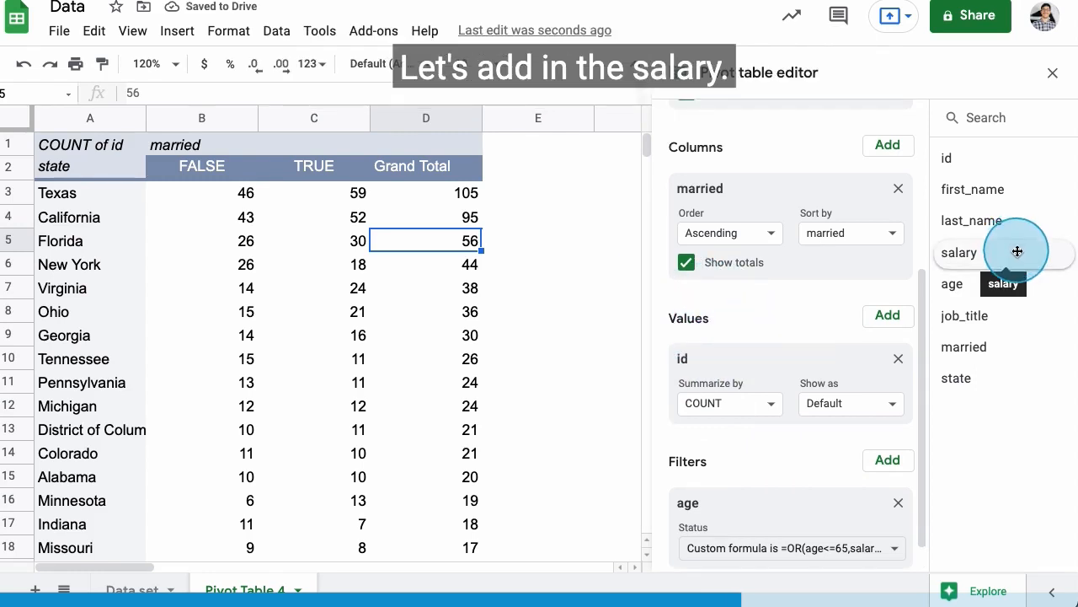
Add the salary field to the pivot table's values and review the SUM of salary figures for the first states.
drag(1017, 251, 808, 439)
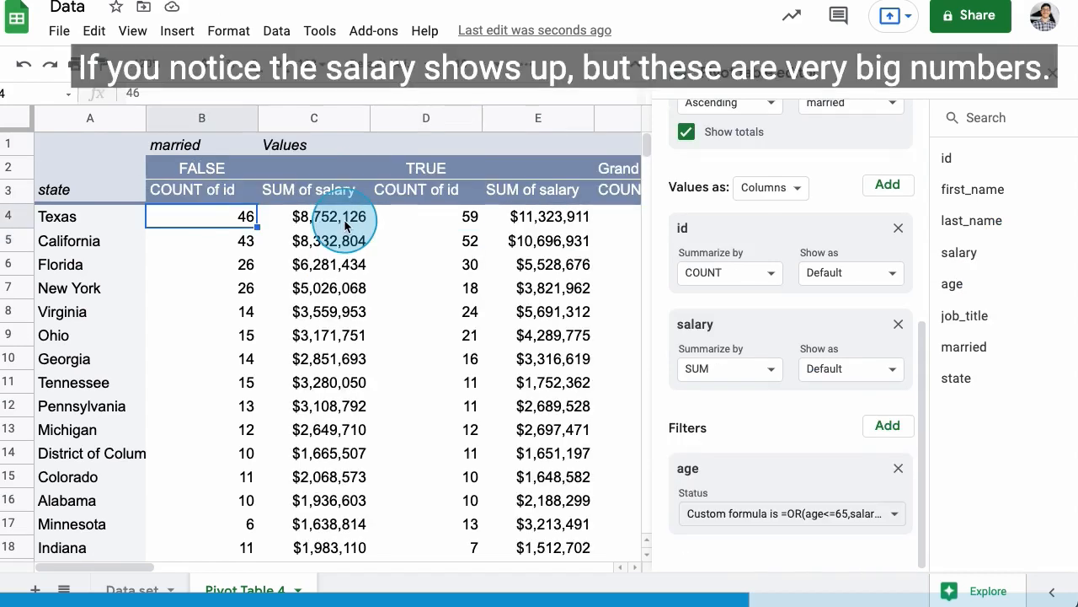
click(345, 220)
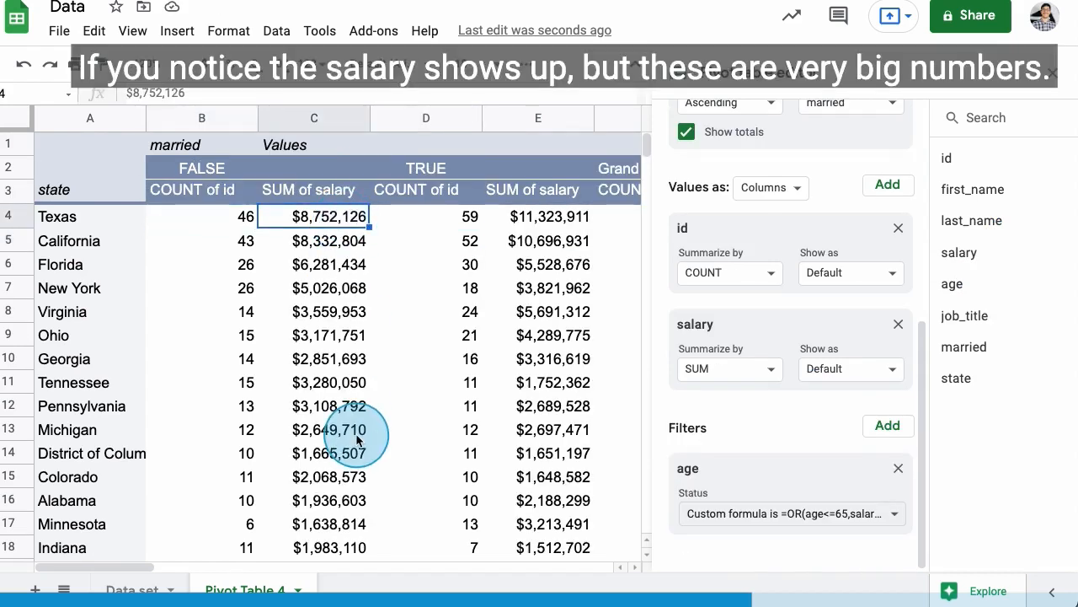
shift+click(353, 310)
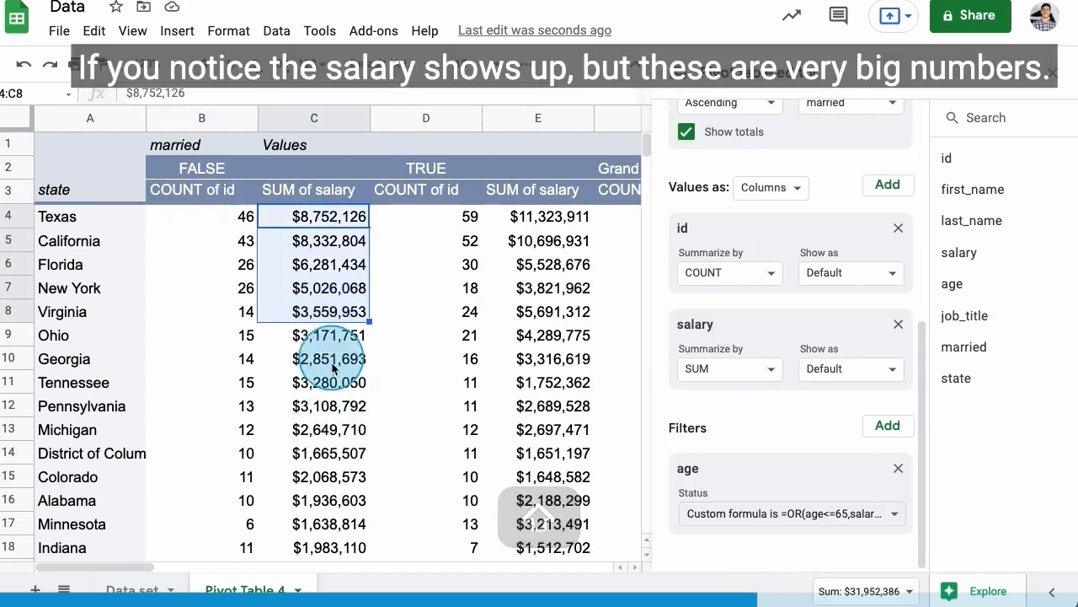
click(333, 192)
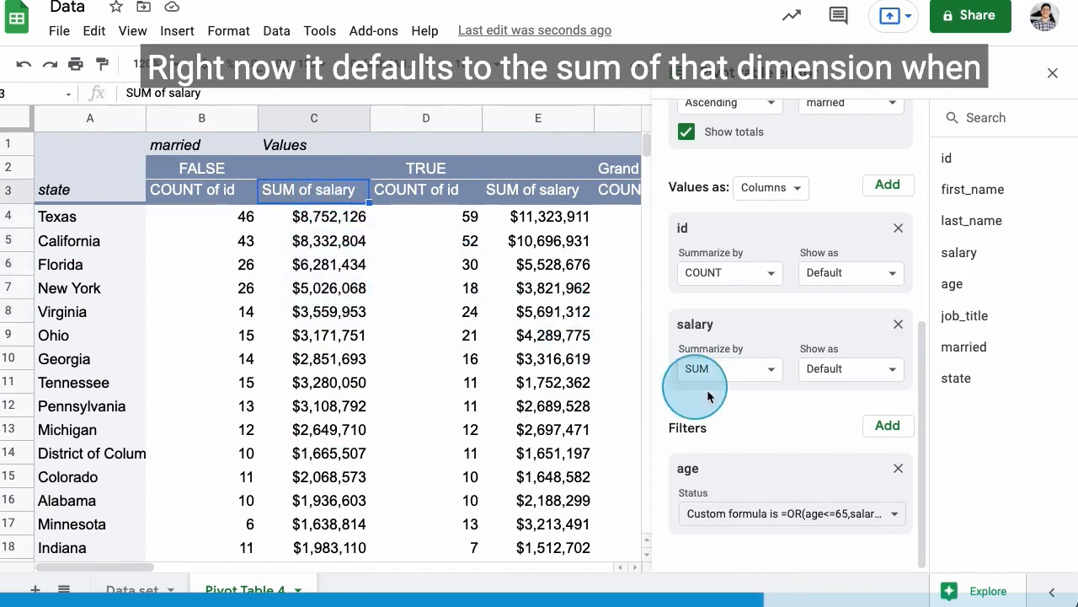
click(772, 369)
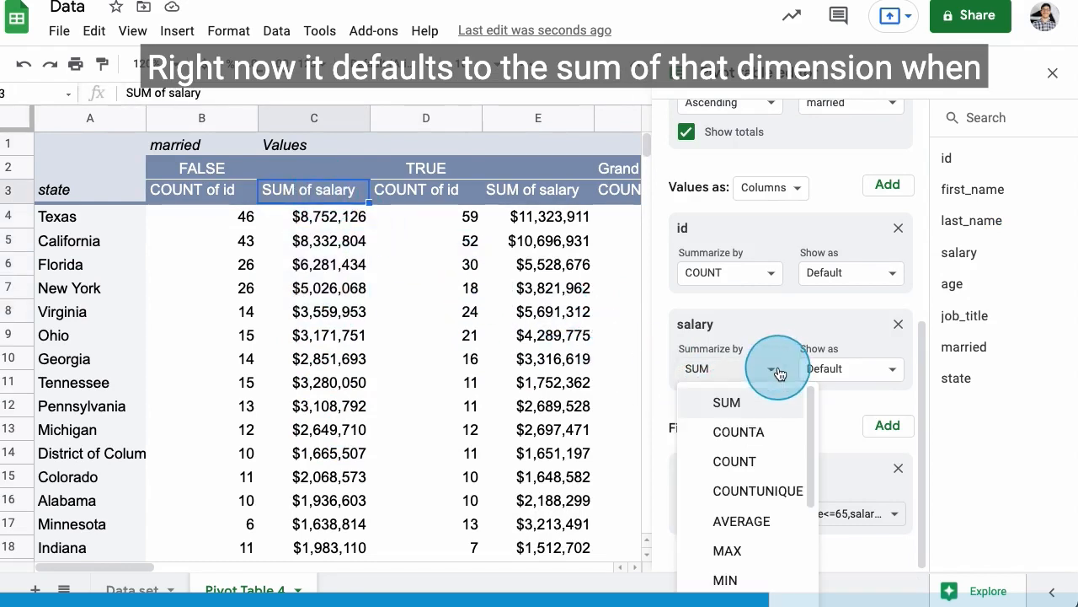
click(74, 217)
shift+click(118, 285)
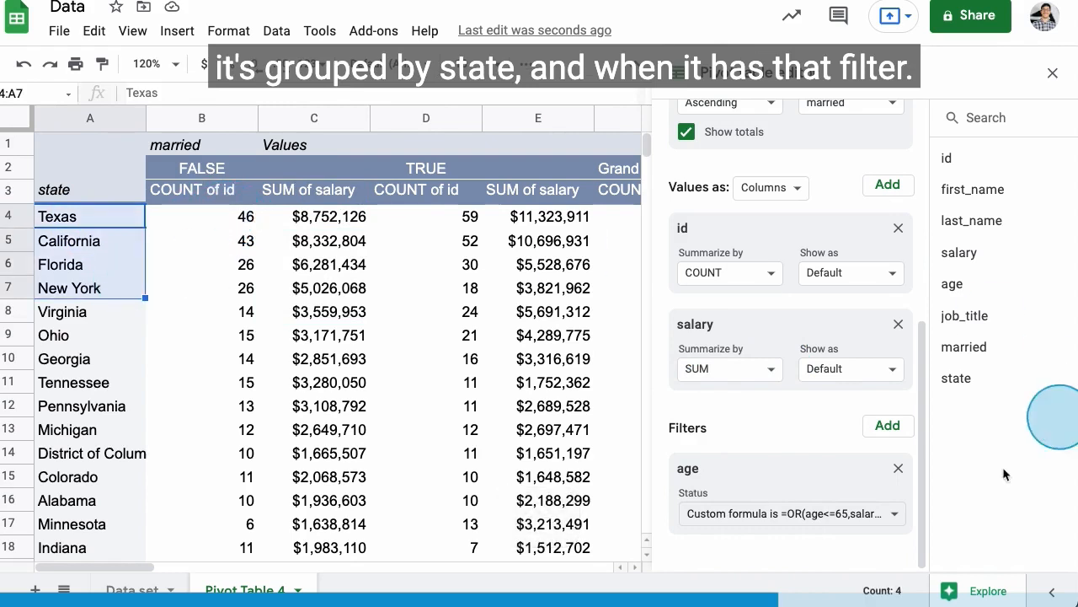
click(346, 221)
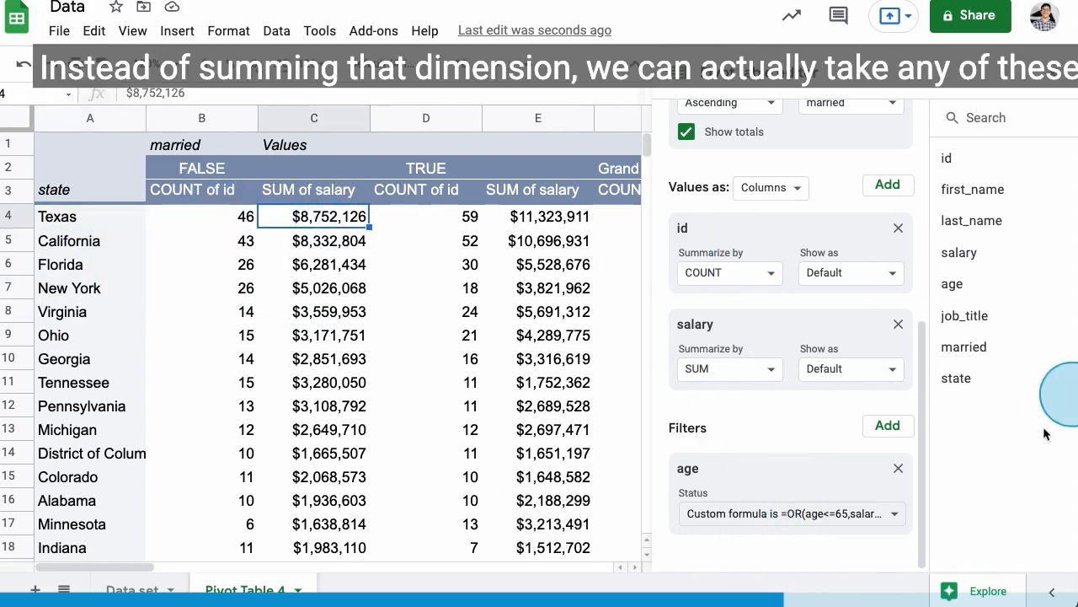
Review the summary functions available for the salary value and set it to summarize by AVERAGE.
click(756, 384)
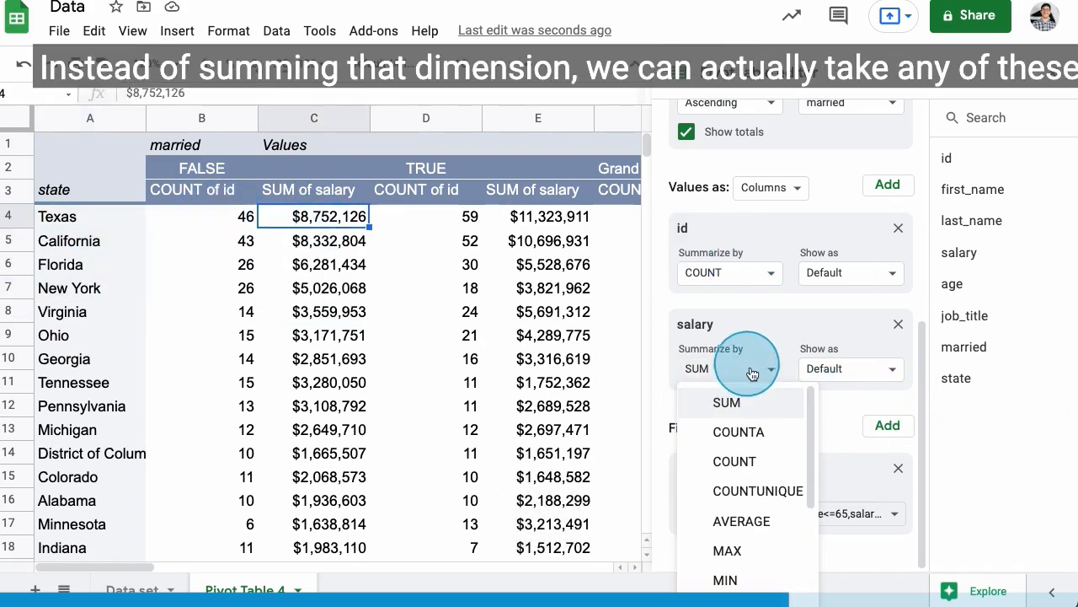
scroll(758, 445, down, 1)
scroll(780, 494, up, 1)
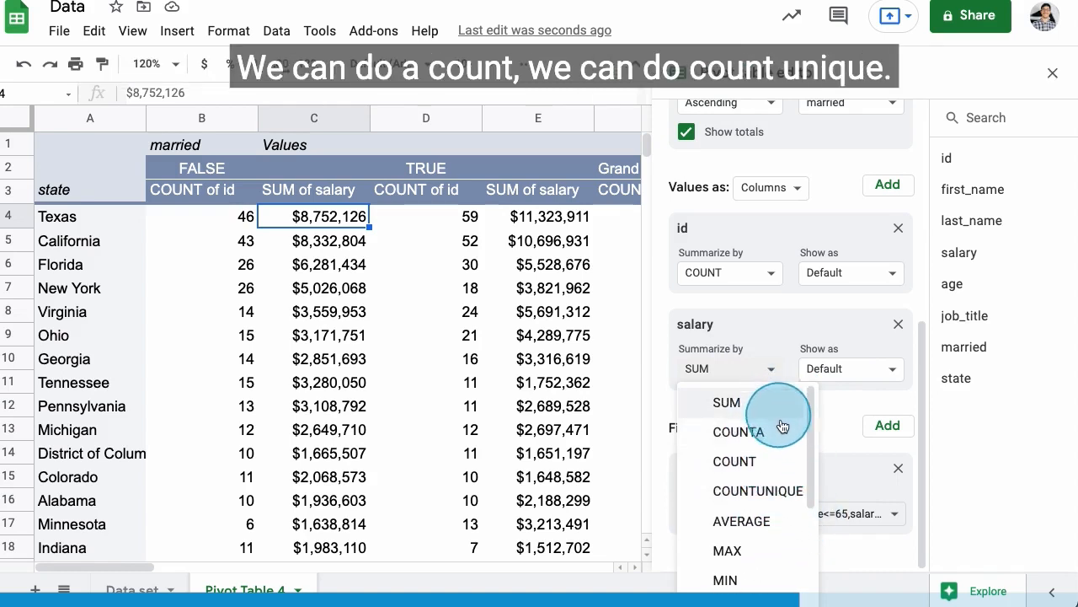
scroll(791, 510, down, 3)
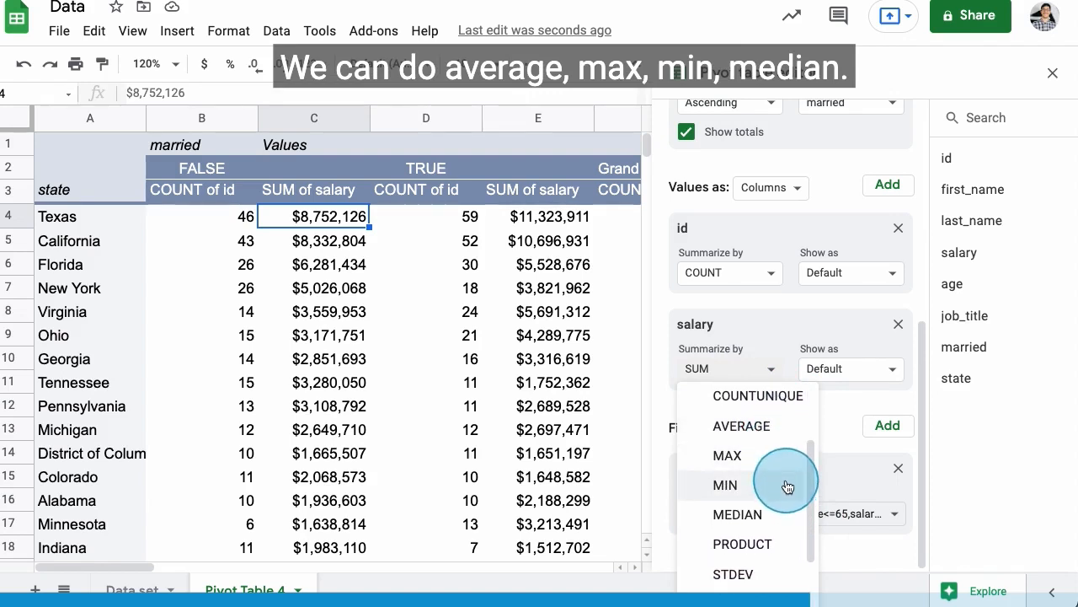
scroll(787, 487, down, 3)
scroll(796, 493, up, 3)
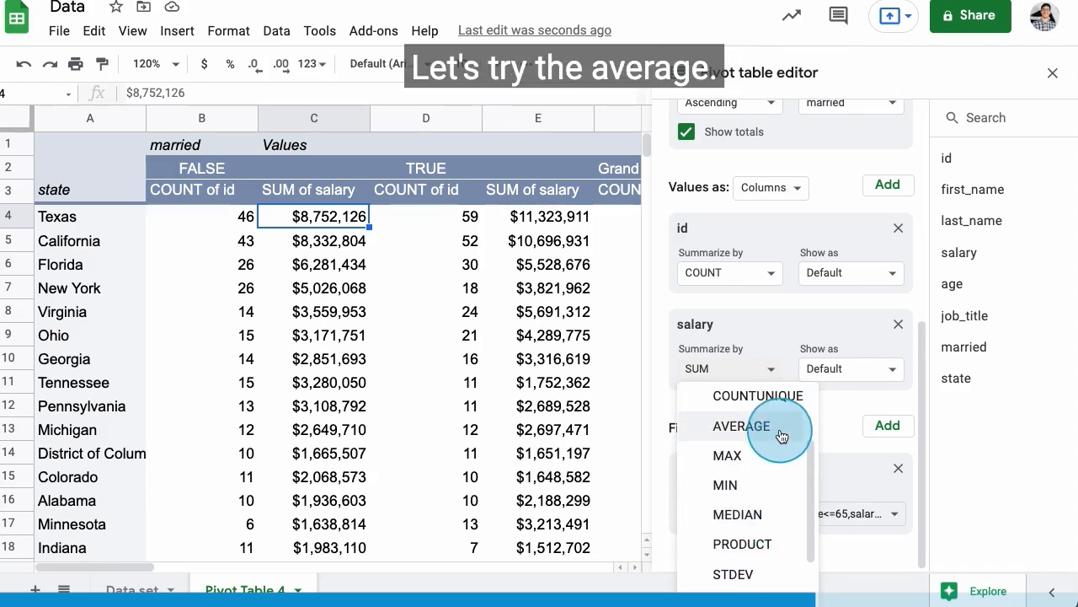
click(758, 431)
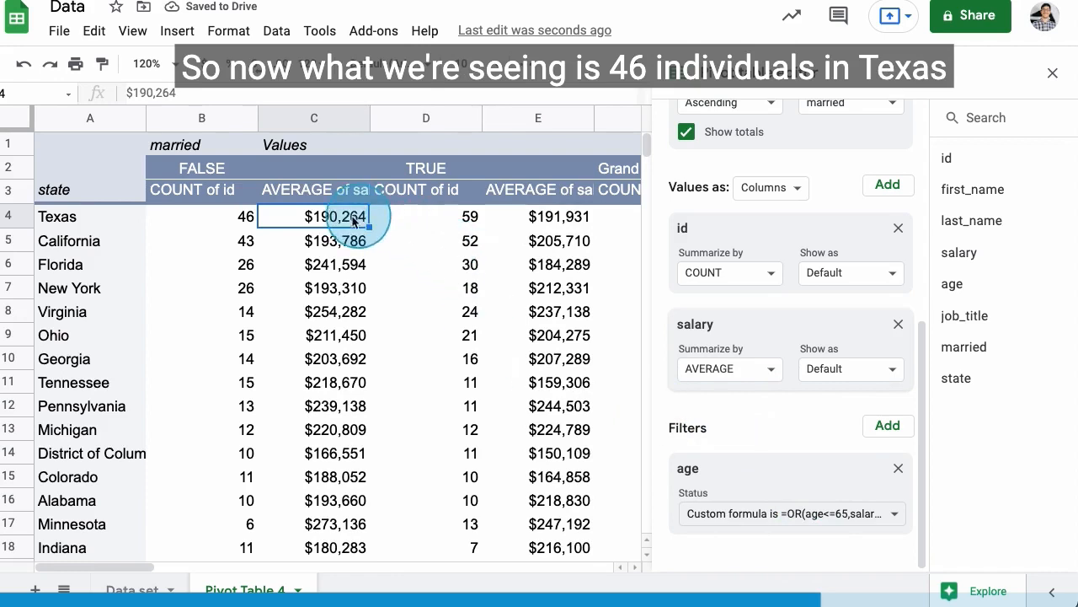
Compare the employee count and average salary of unmarried and married people in the Texas row.
click(209, 221)
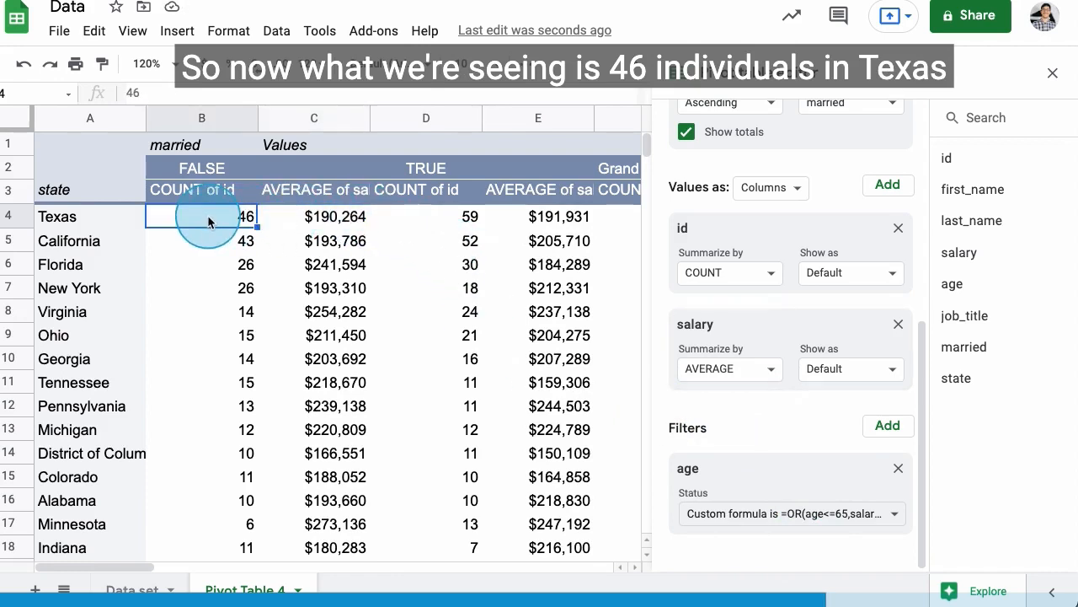
click(140, 217)
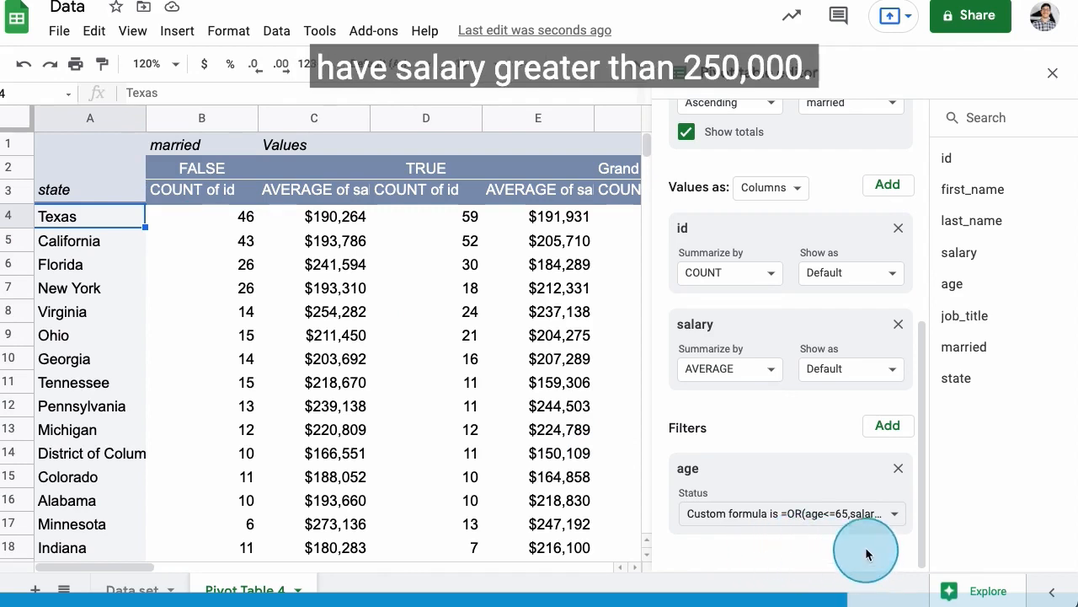
click(368, 224)
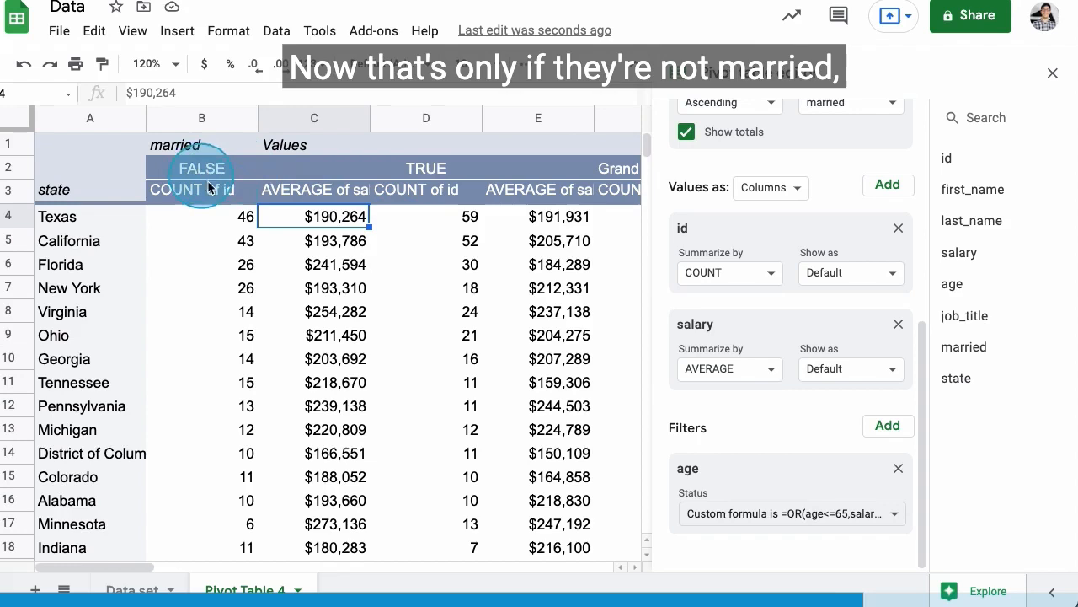
drag(315, 214, 207, 174)
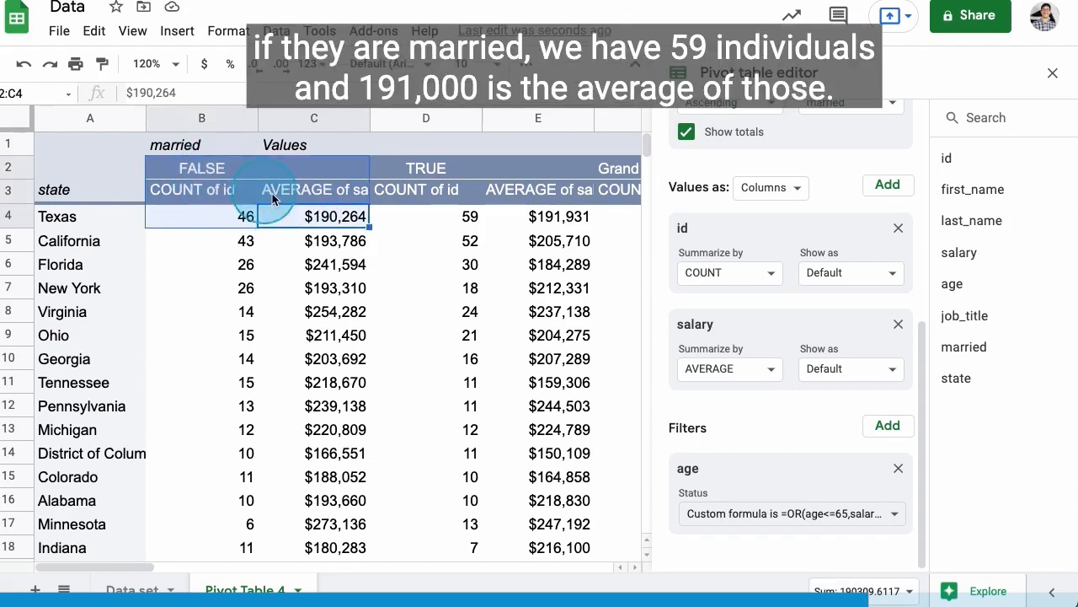
click(452, 222)
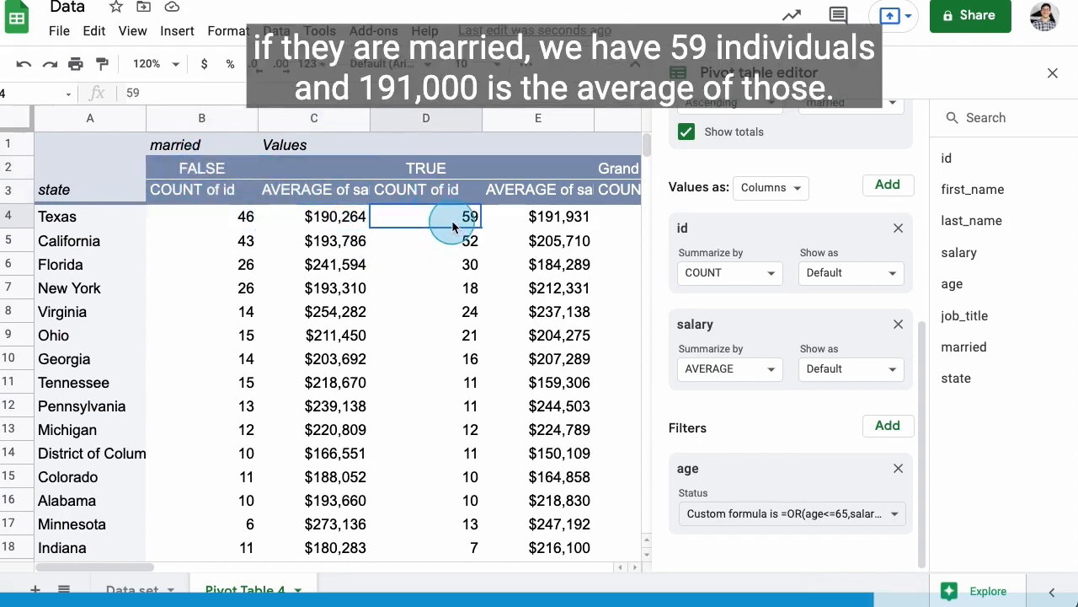
click(576, 221)
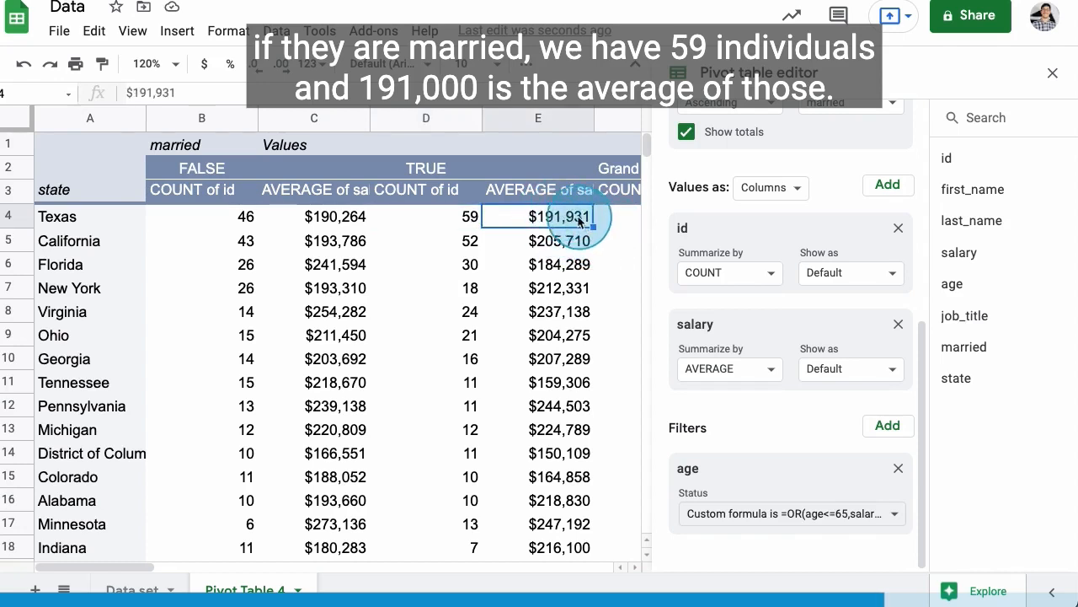
shift+click(439, 172)
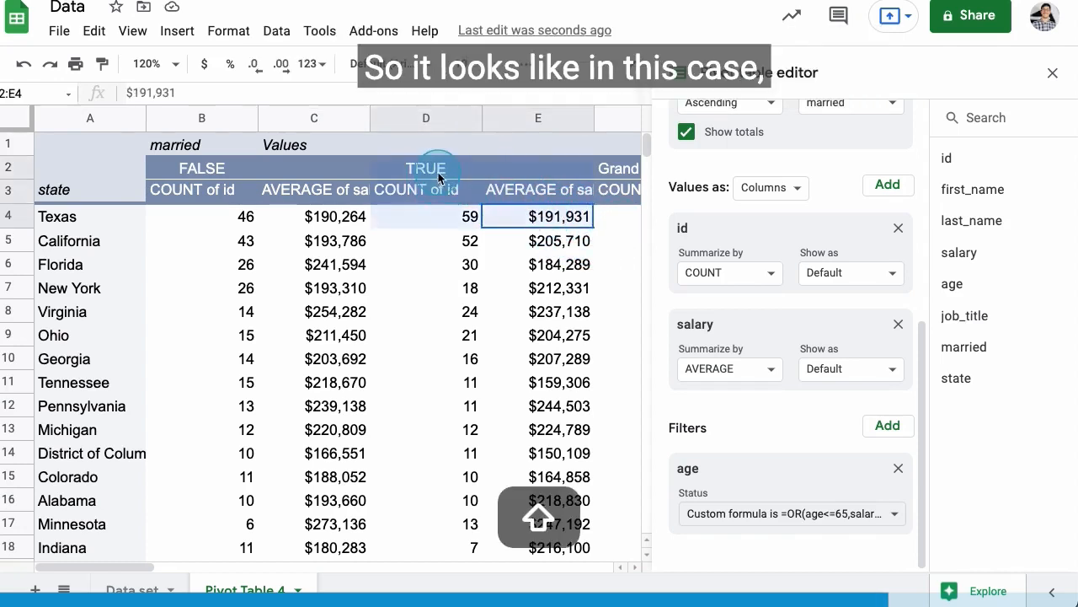
Open the source records behind the average salary of unmarried Texas employees in a new detail sheet.
click(425, 221)
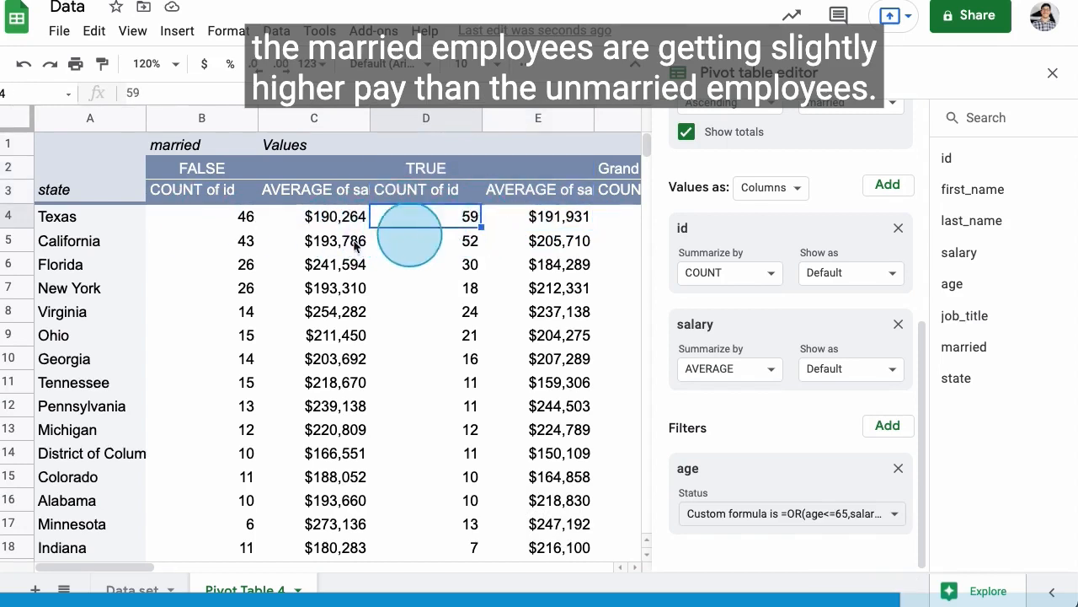
click(310, 217)
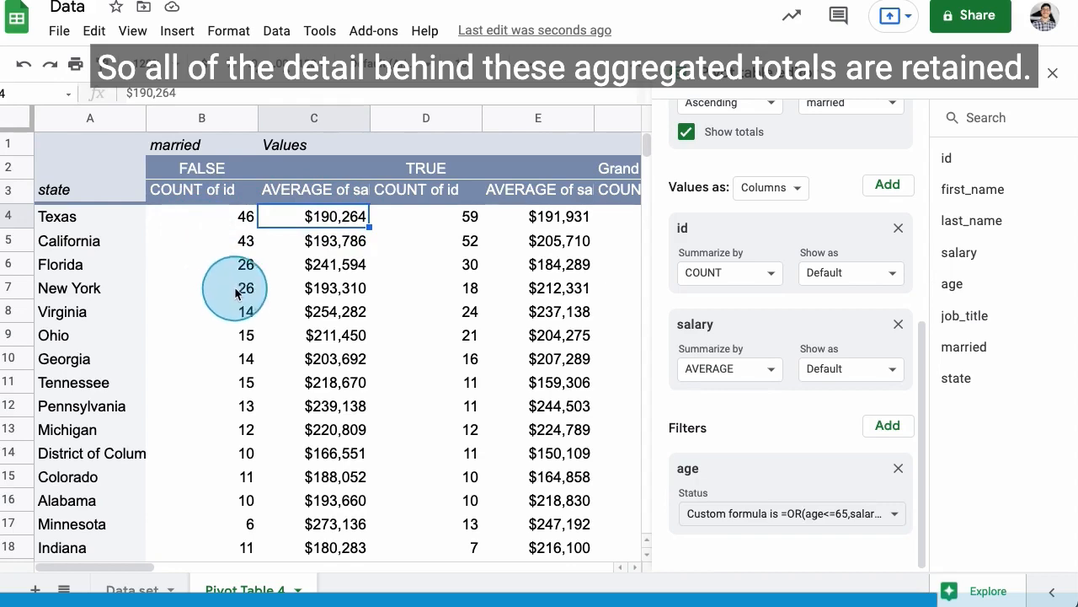
double_click(306, 226)
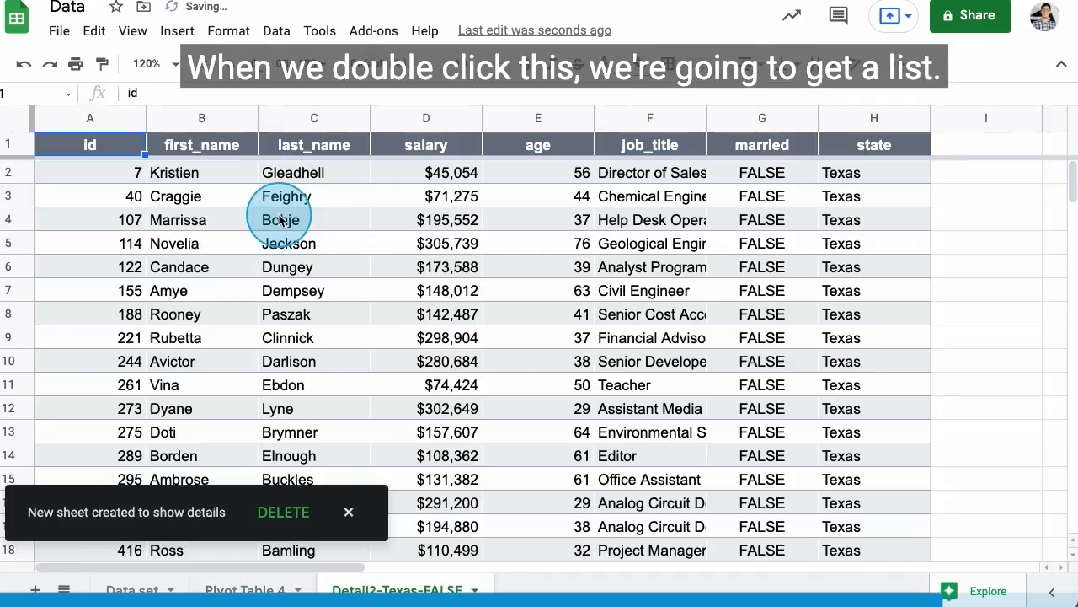
drag(141, 463, 71, 480)
mouse_move(47, 547)
mouse_down()
mouse_move(252, 529)
mouse_move(126, 458)
mouse_up()
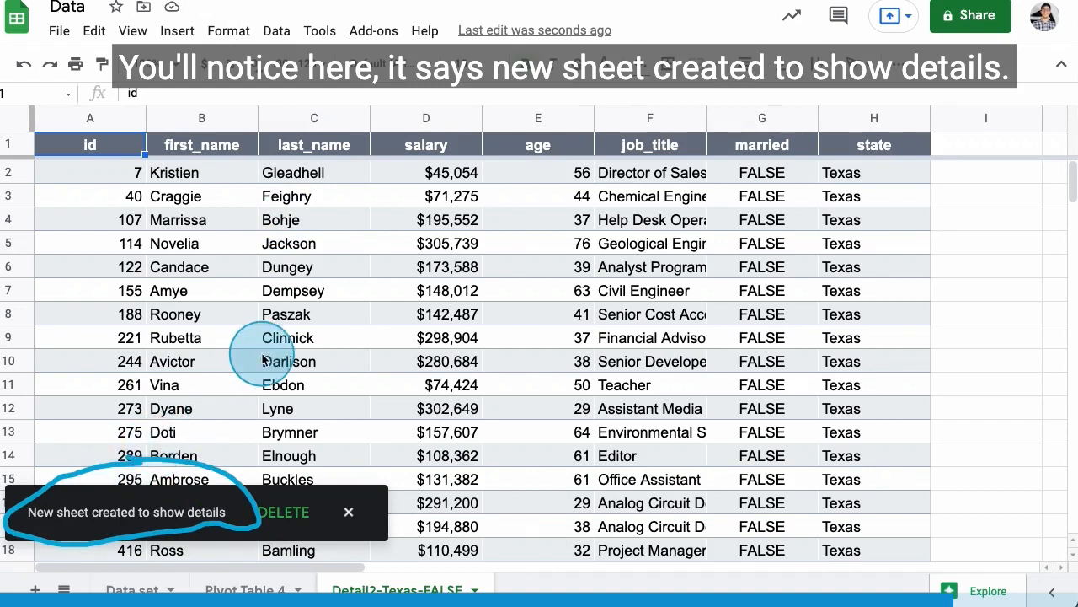
key(shift)
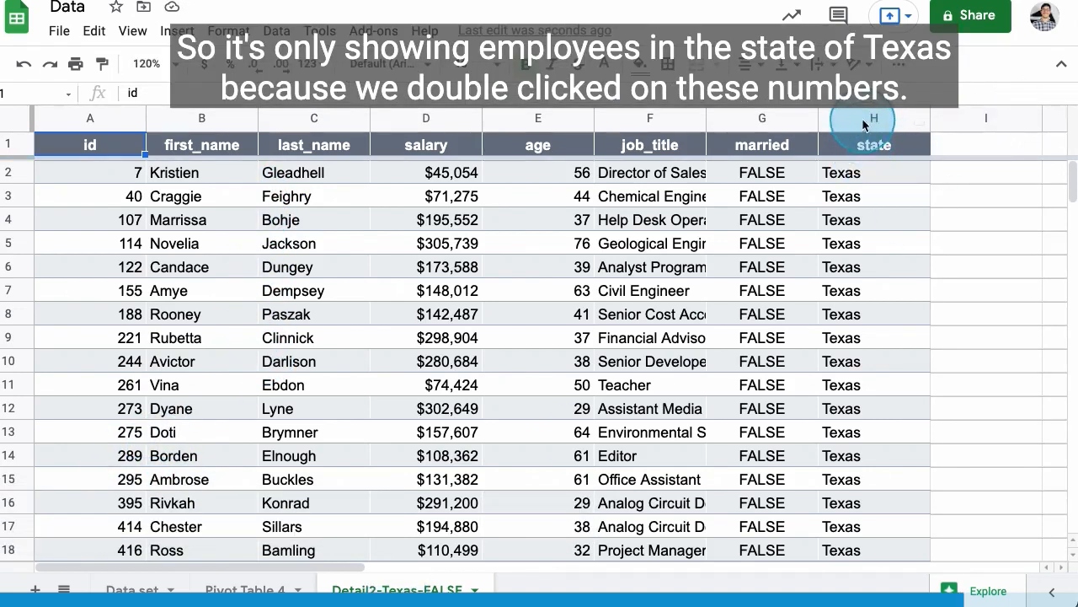
Check the detail sheet's state column against the Texas figures for unmarried and married employees in the pivot table.
click(863, 125)
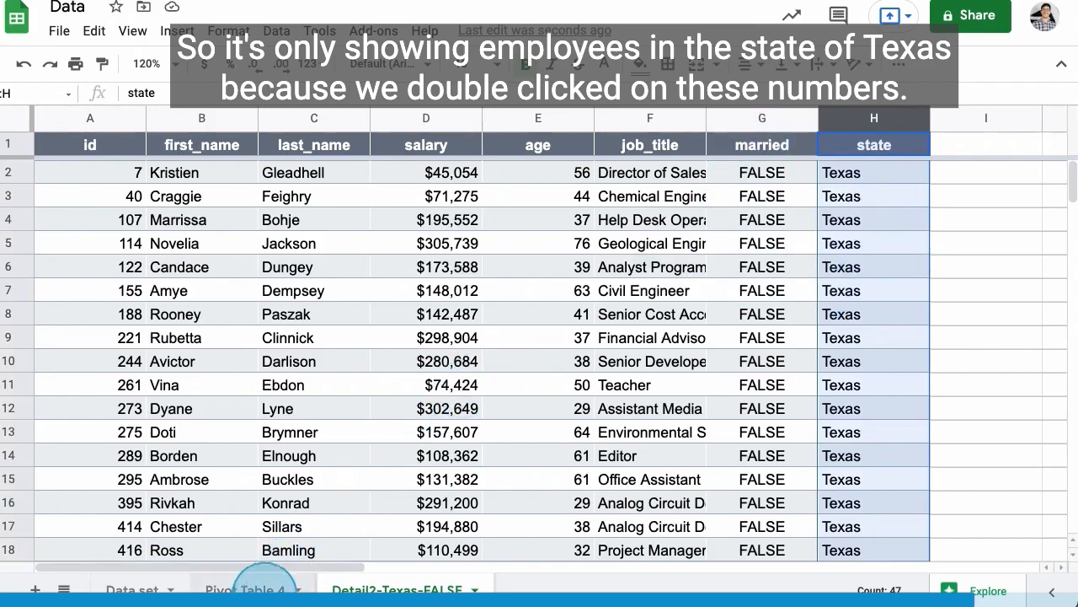
click(263, 581)
click(335, 217)
drag(250, 220, 215, 172)
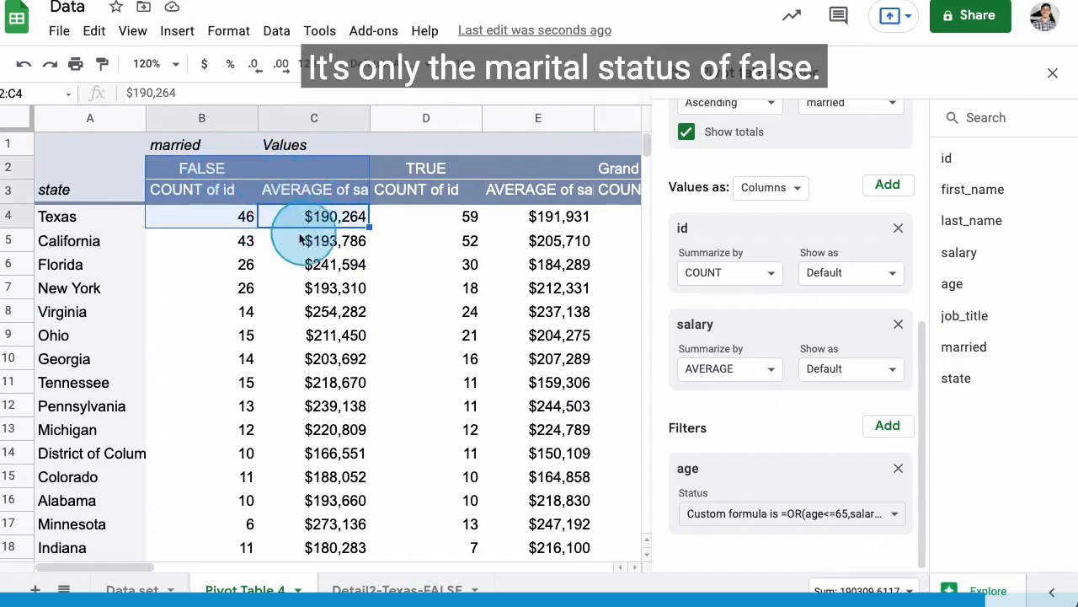
drag(425, 169, 549, 222)
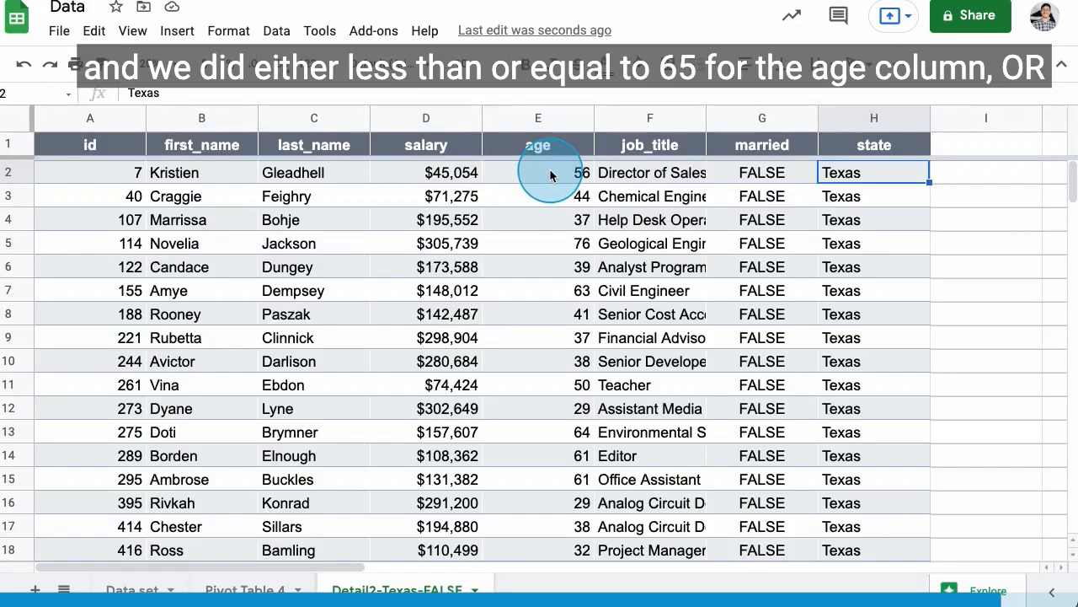
Check ages in the detail sheet against the 65-year limit, and the salary of the employee aged 76 against the 250000 threshold.
click(549, 174)
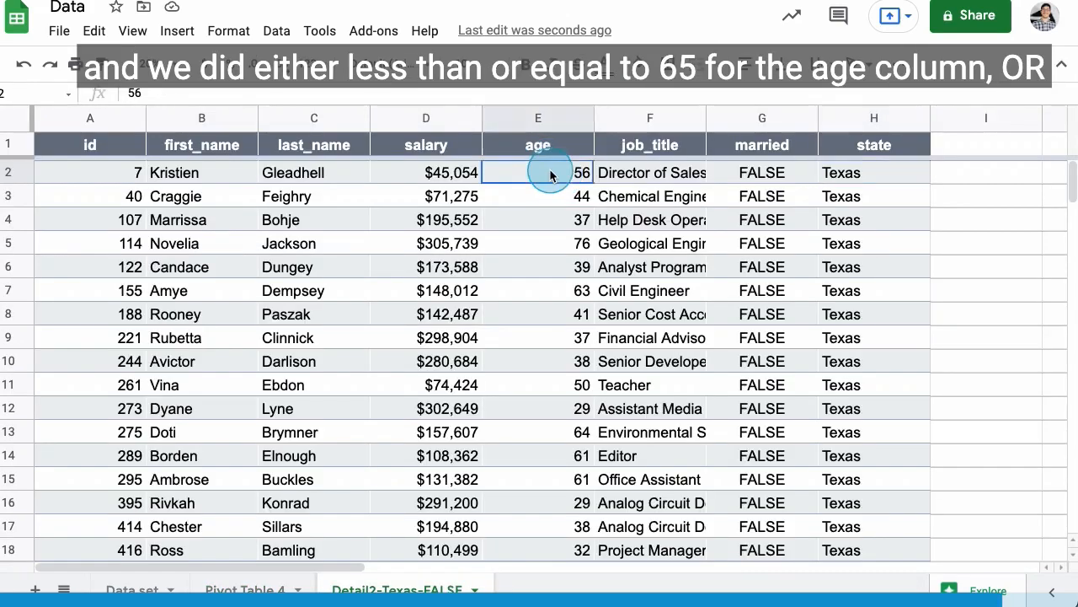
click(538, 221)
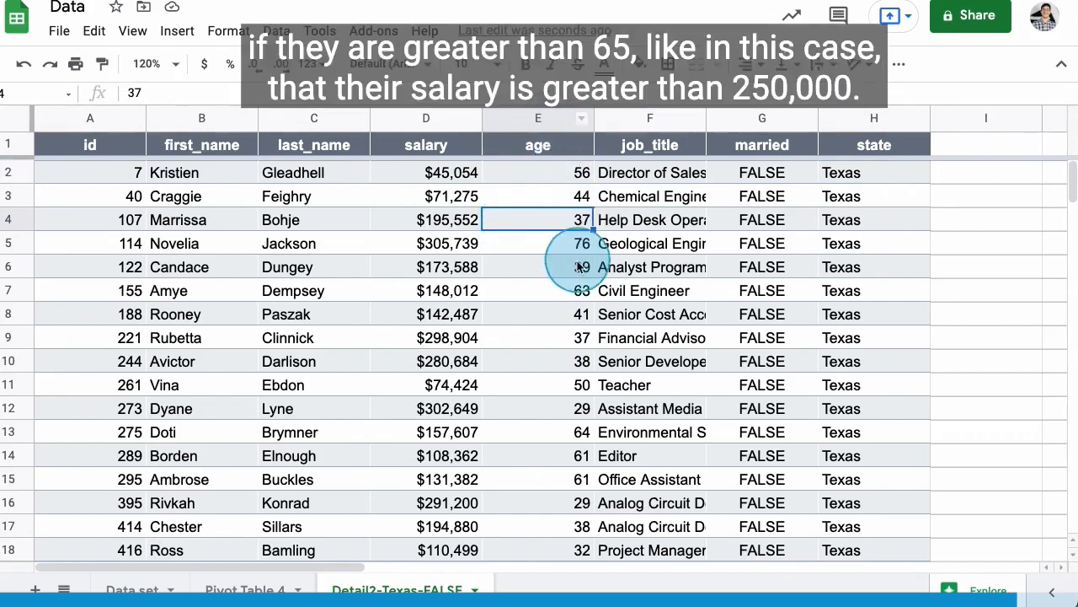
click(556, 246)
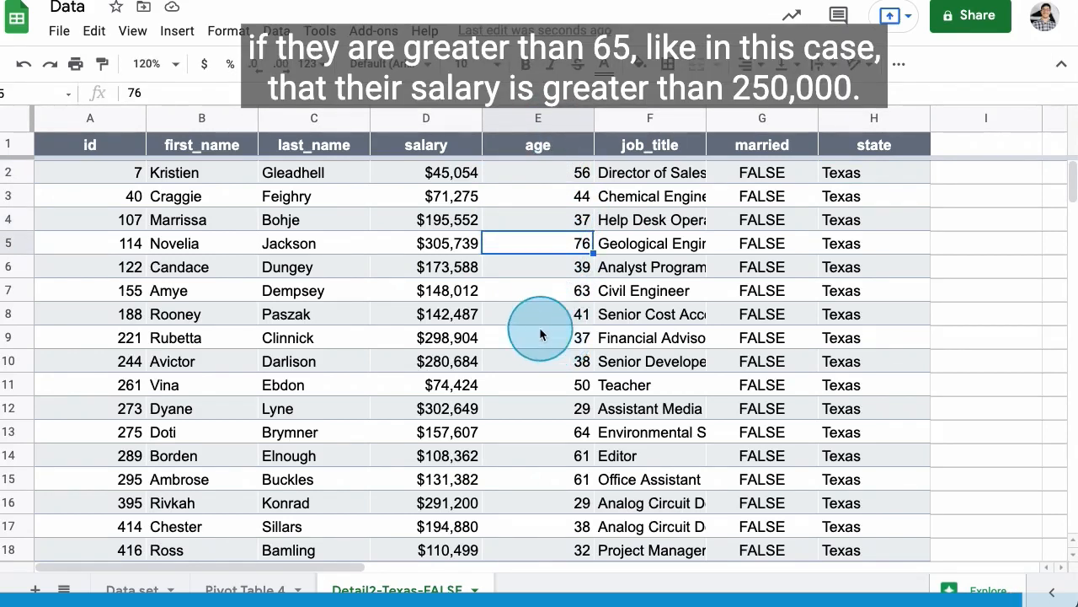
click(386, 246)
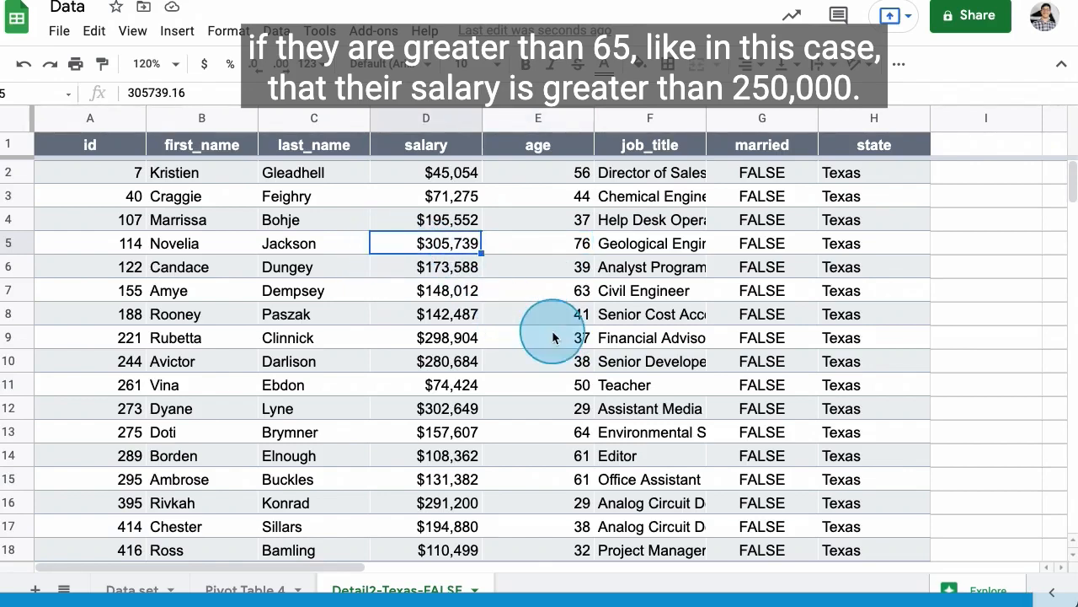
Count the first_name entries in the detail sheet and compare with the unmarried Texas count in the pivot table.
key(ctrl+Down)
click(224, 525)
key(ctrl+shift+Up)
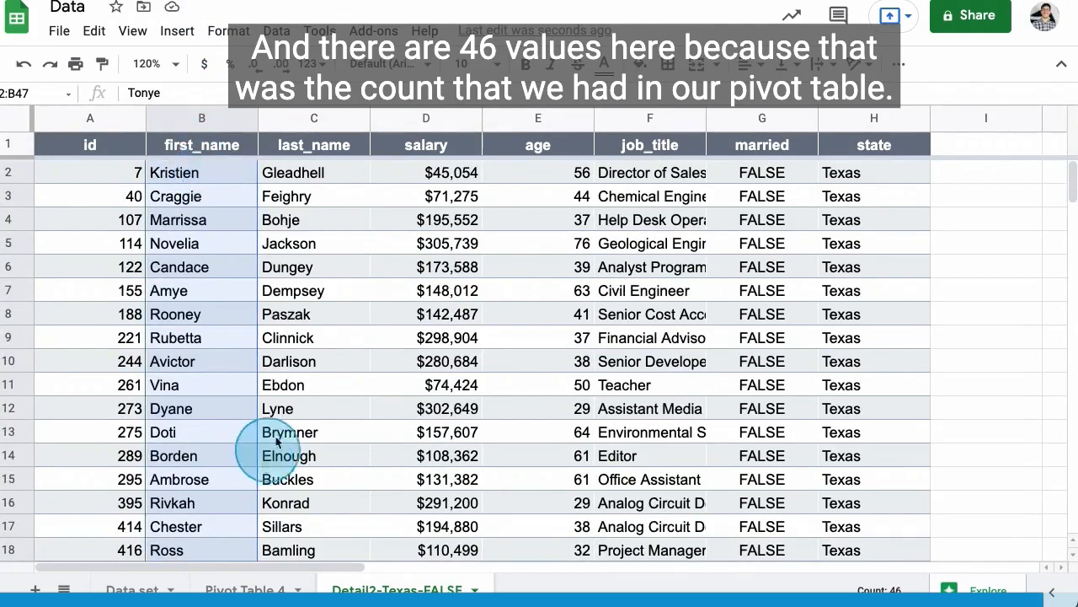
click(331, 174)
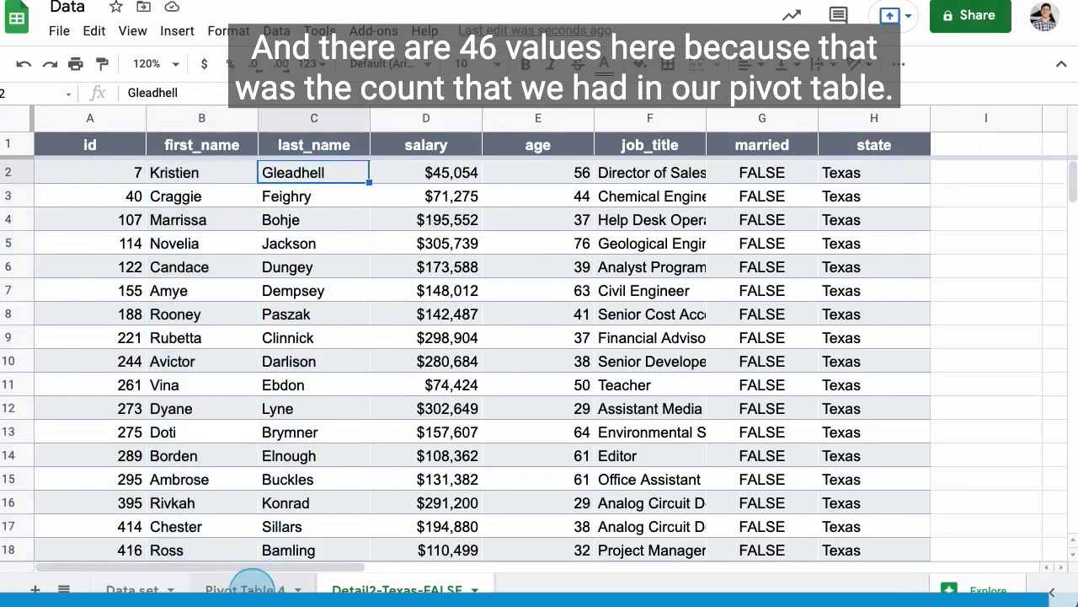
click(246, 589)
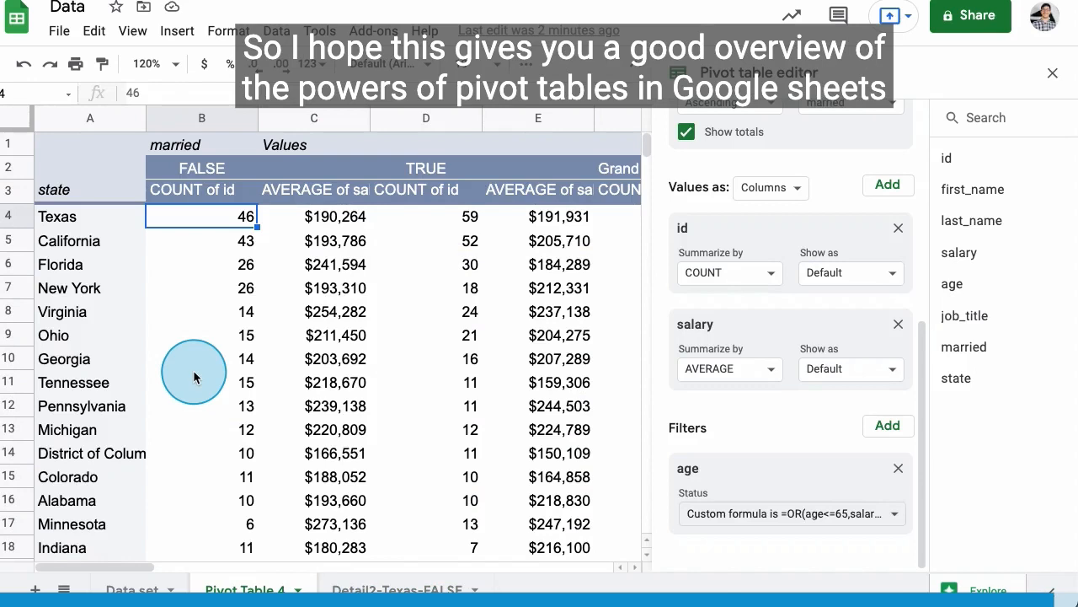